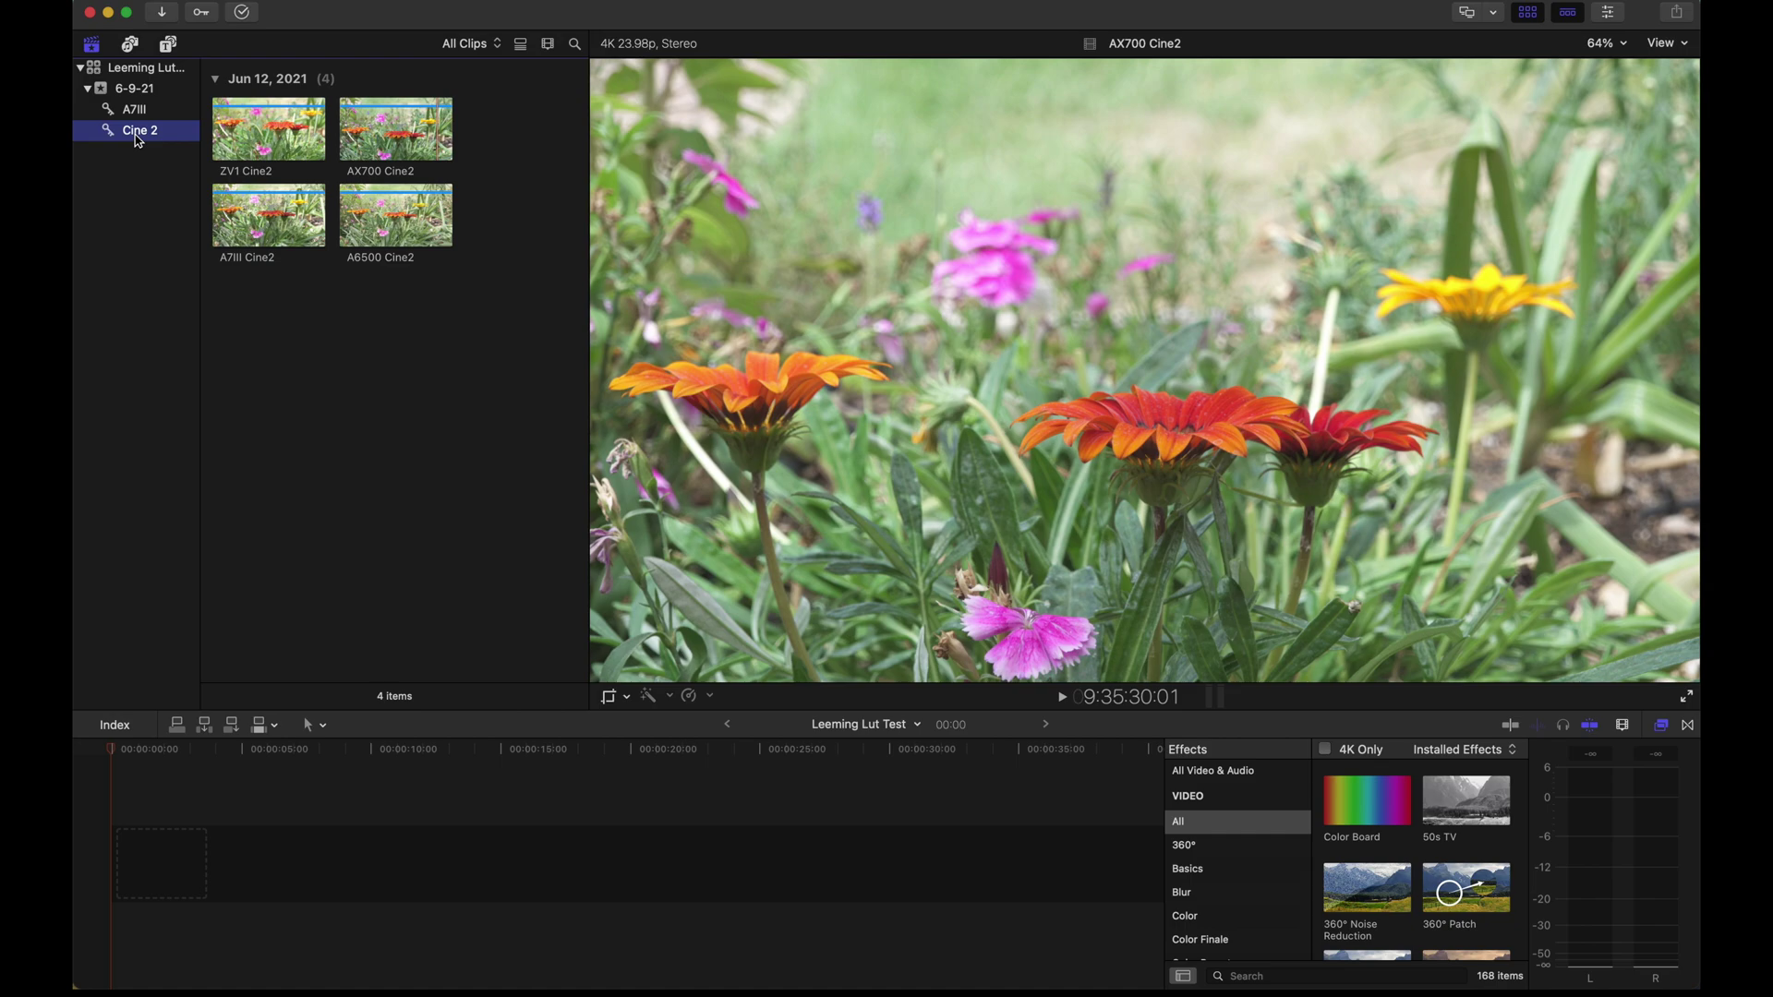
Select all four Cine2 clips (ZV1, AX700, A7III, A6500) in the Cine 2 browser
click(472, 337)
drag(444, 327, 280, 119)
click(376, 452)
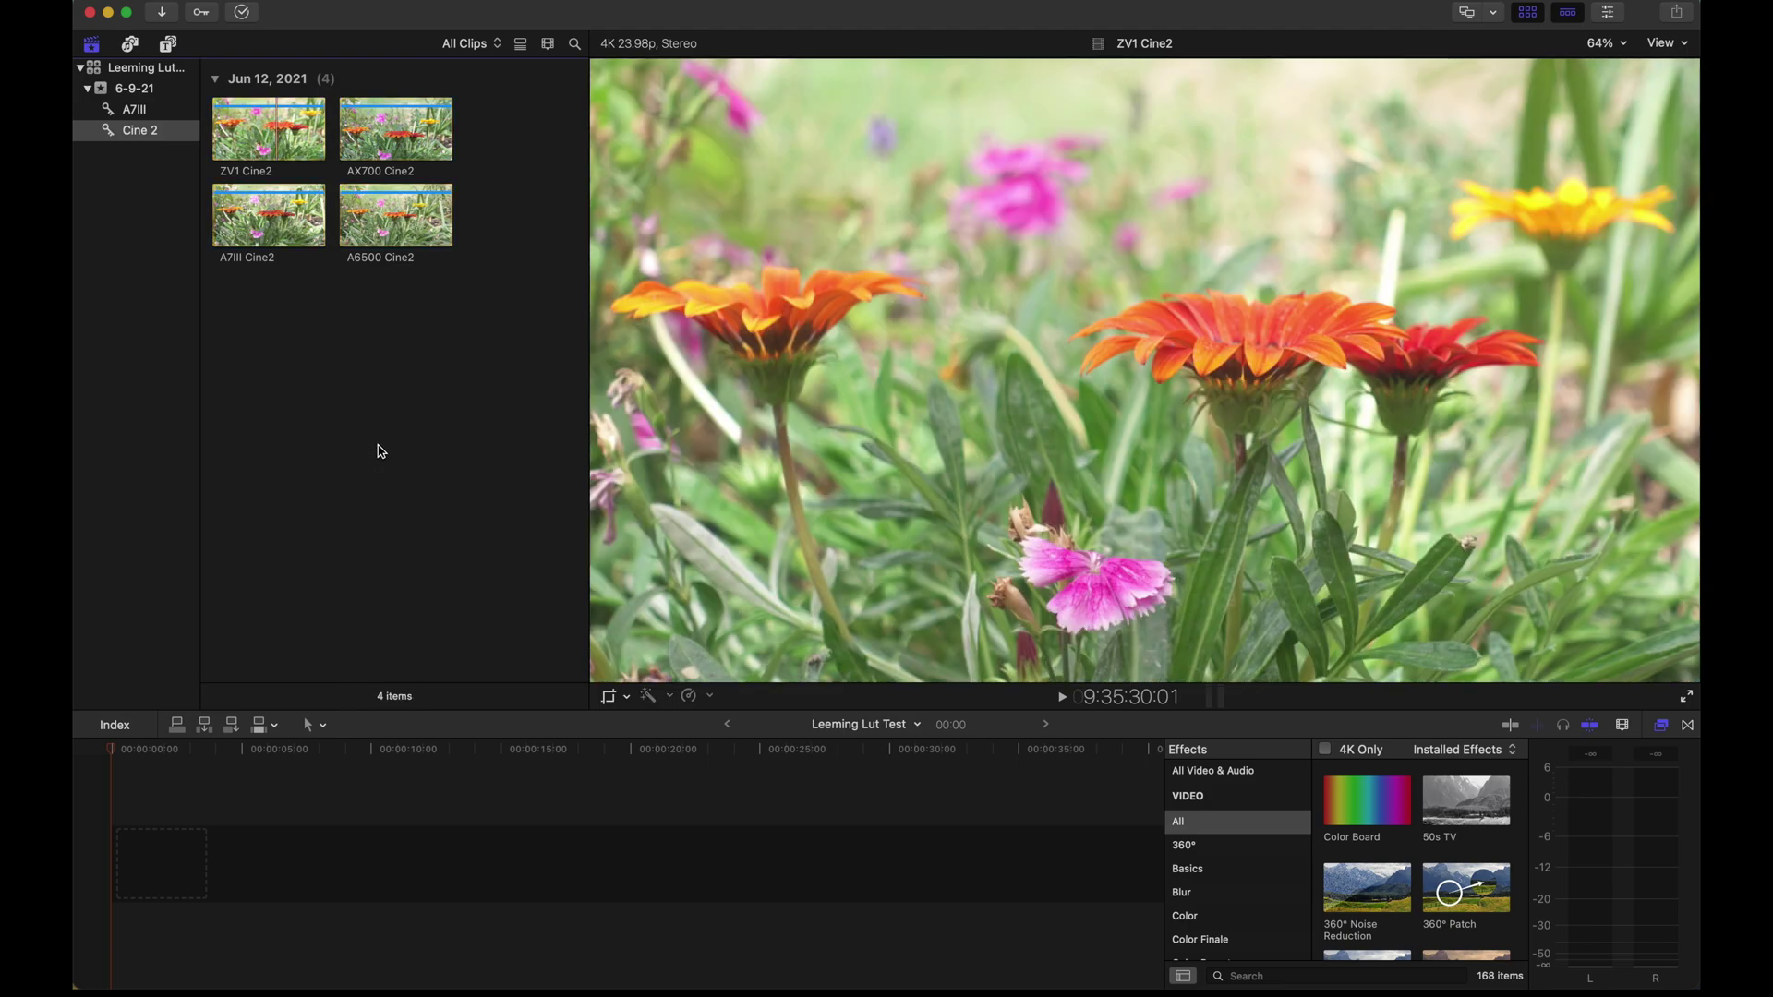
key(super+a)
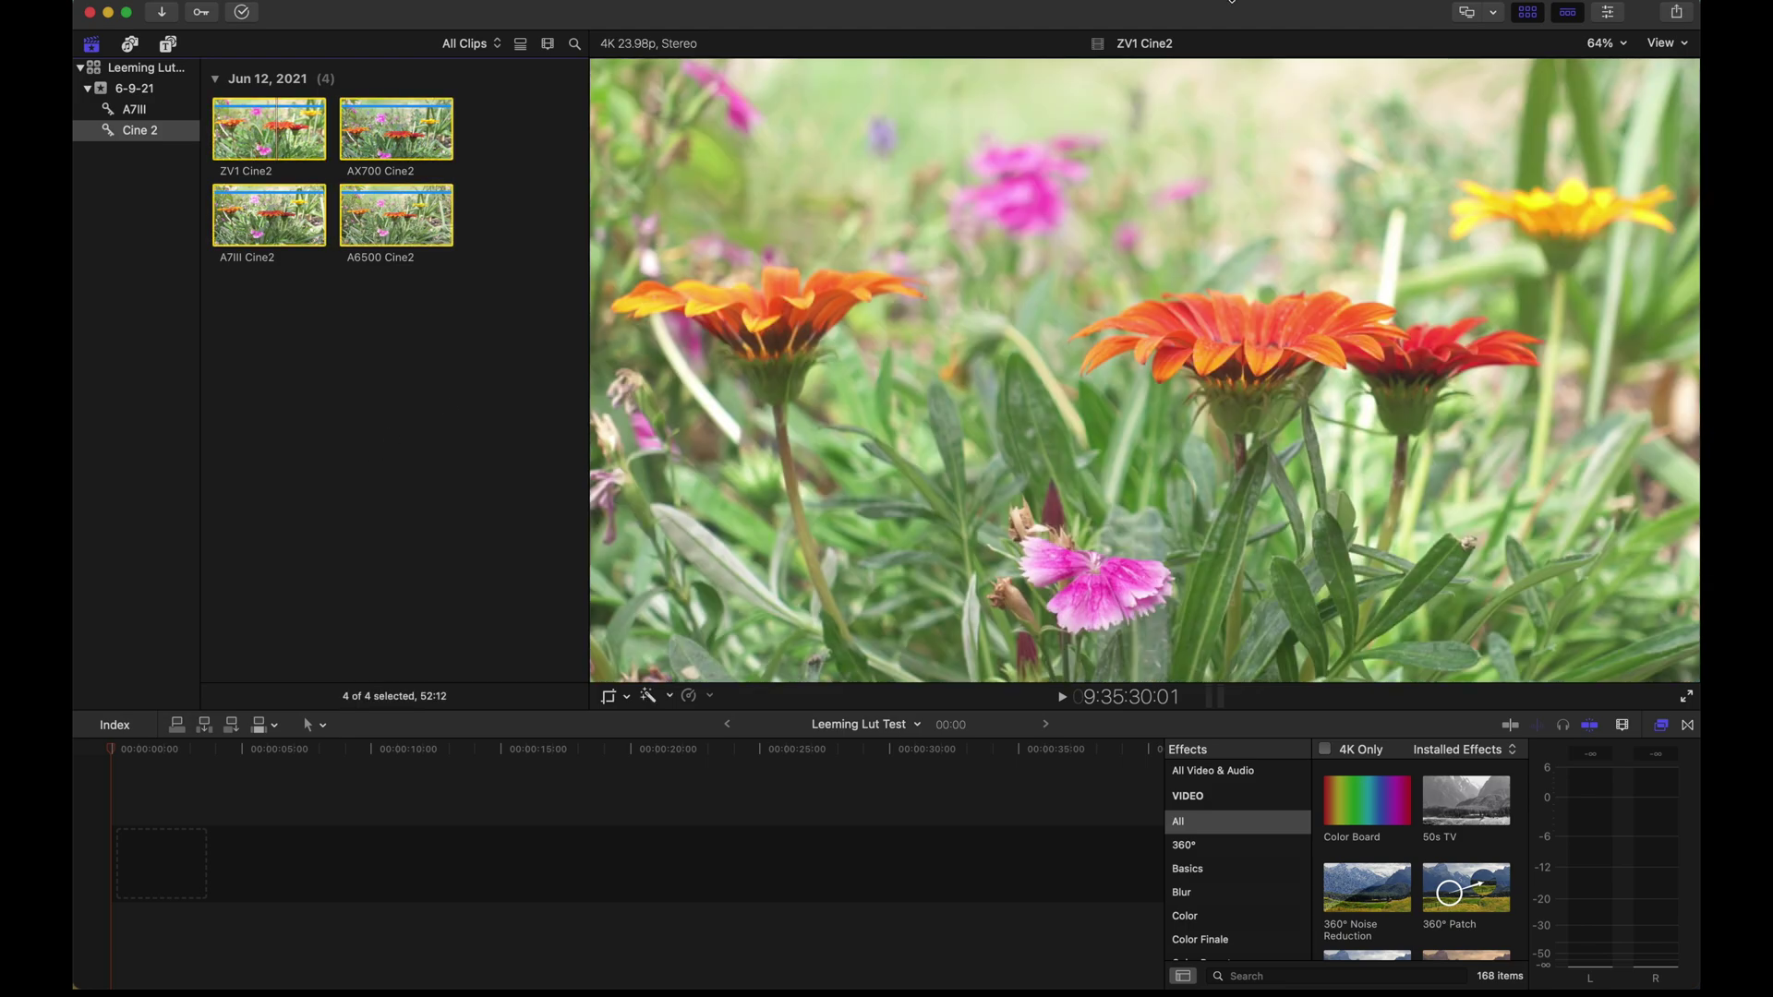
Show the four clips' Info inspector in the General metadata view with its Camera LUT field
click(1611, 22)
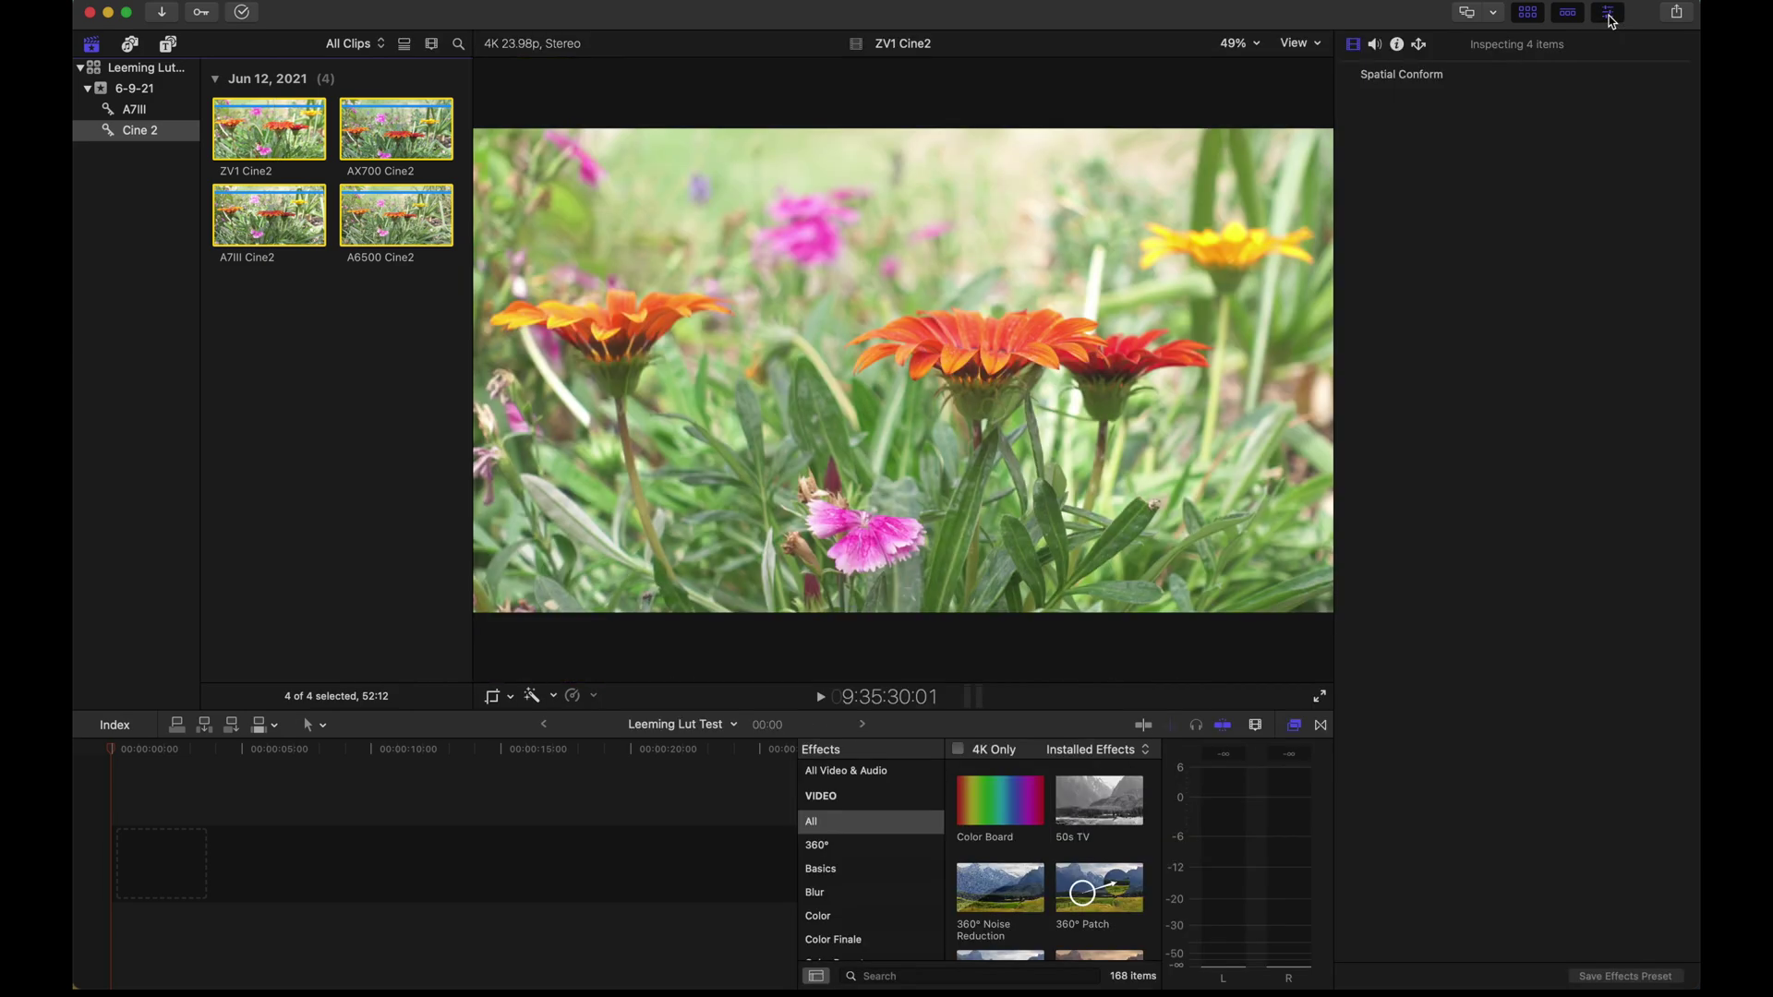
click(1396, 45)
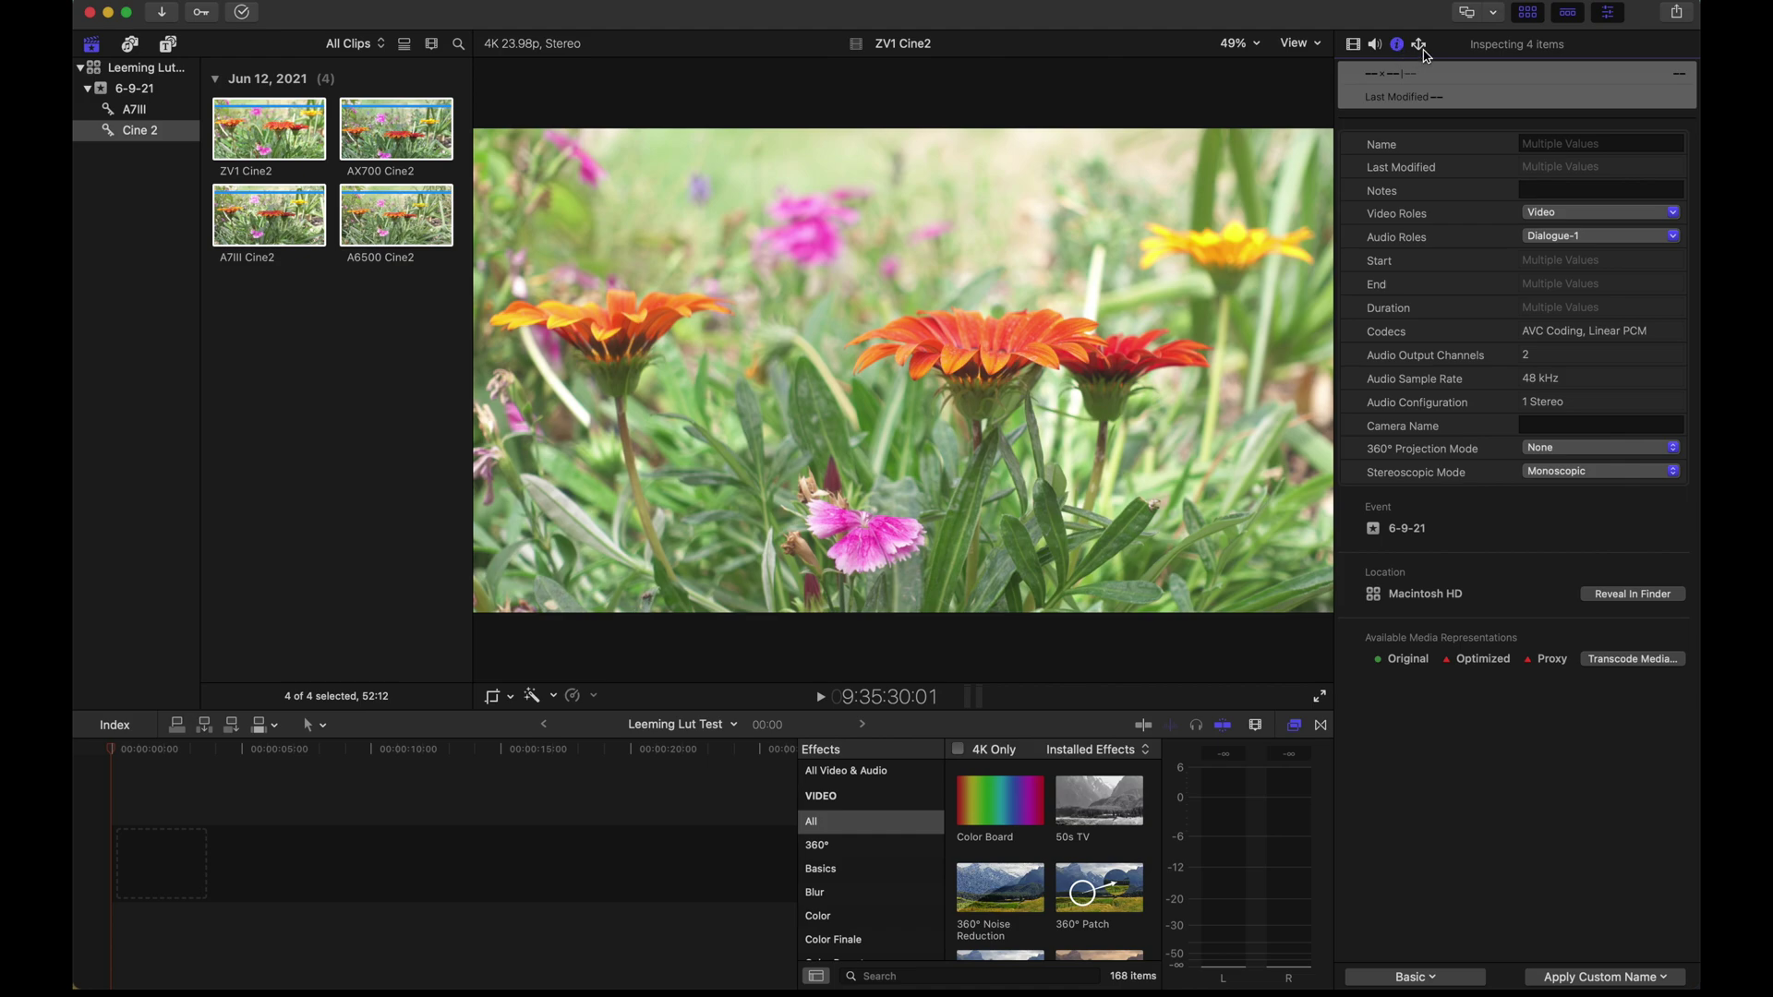
click(1419, 979)
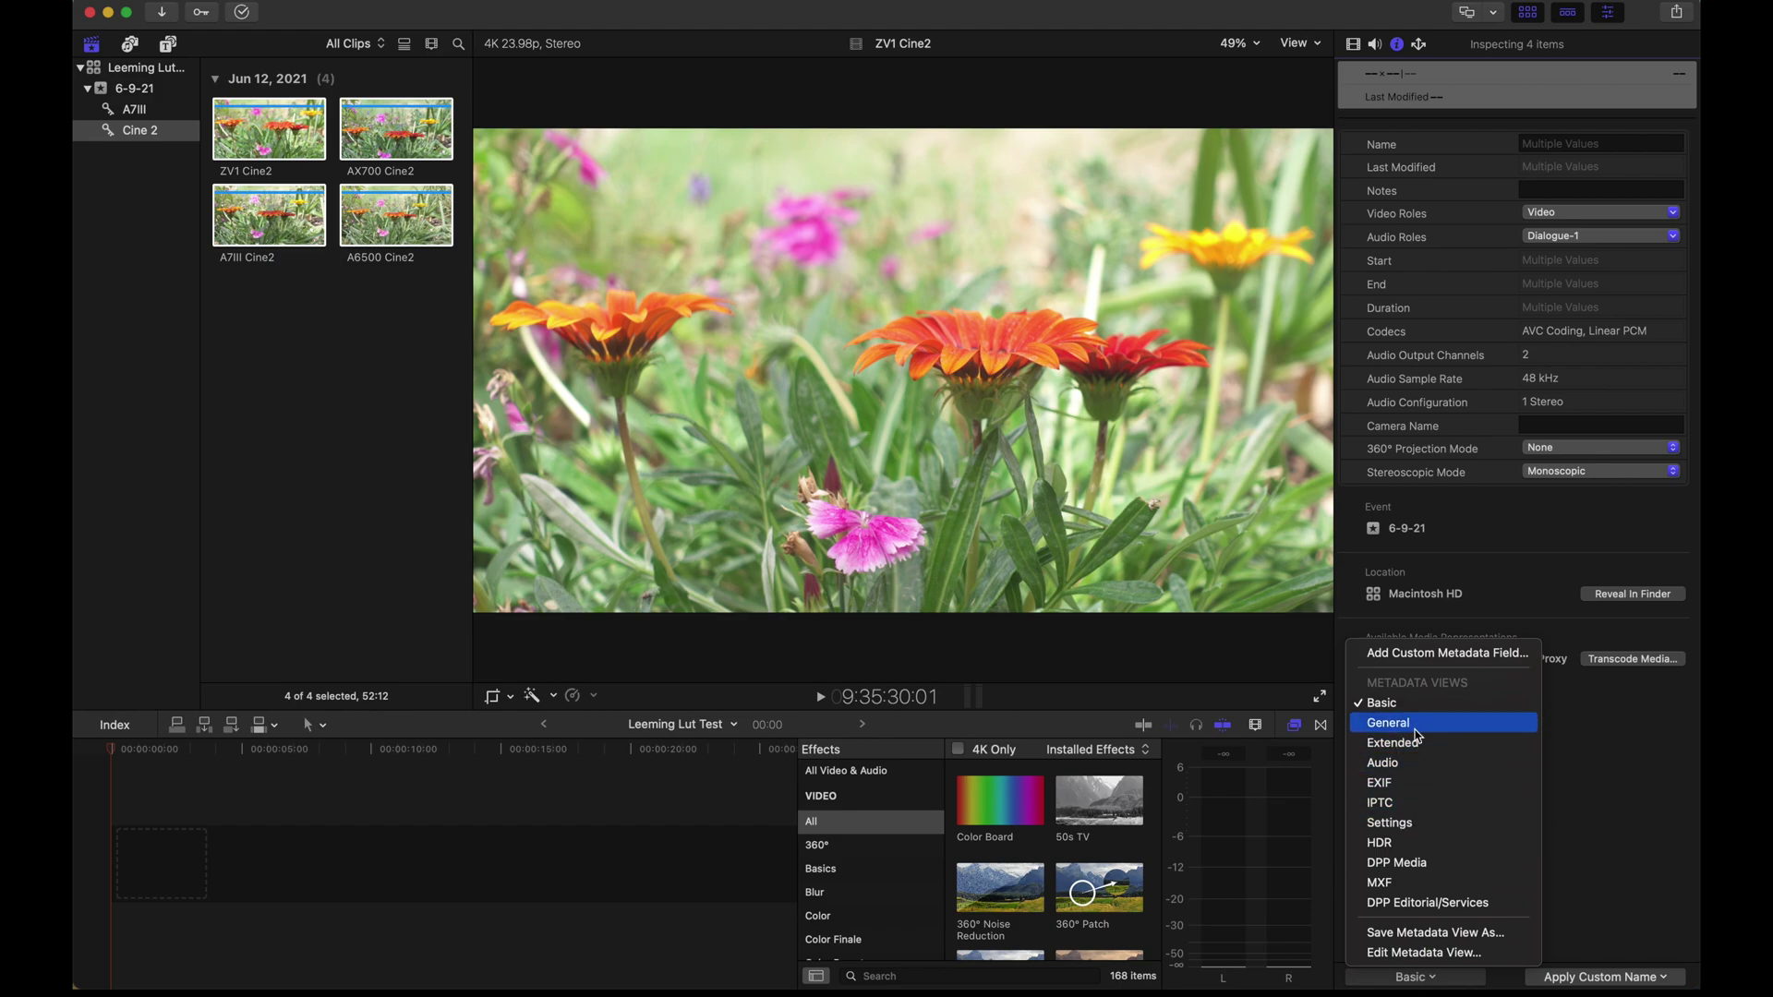
key(Escape)
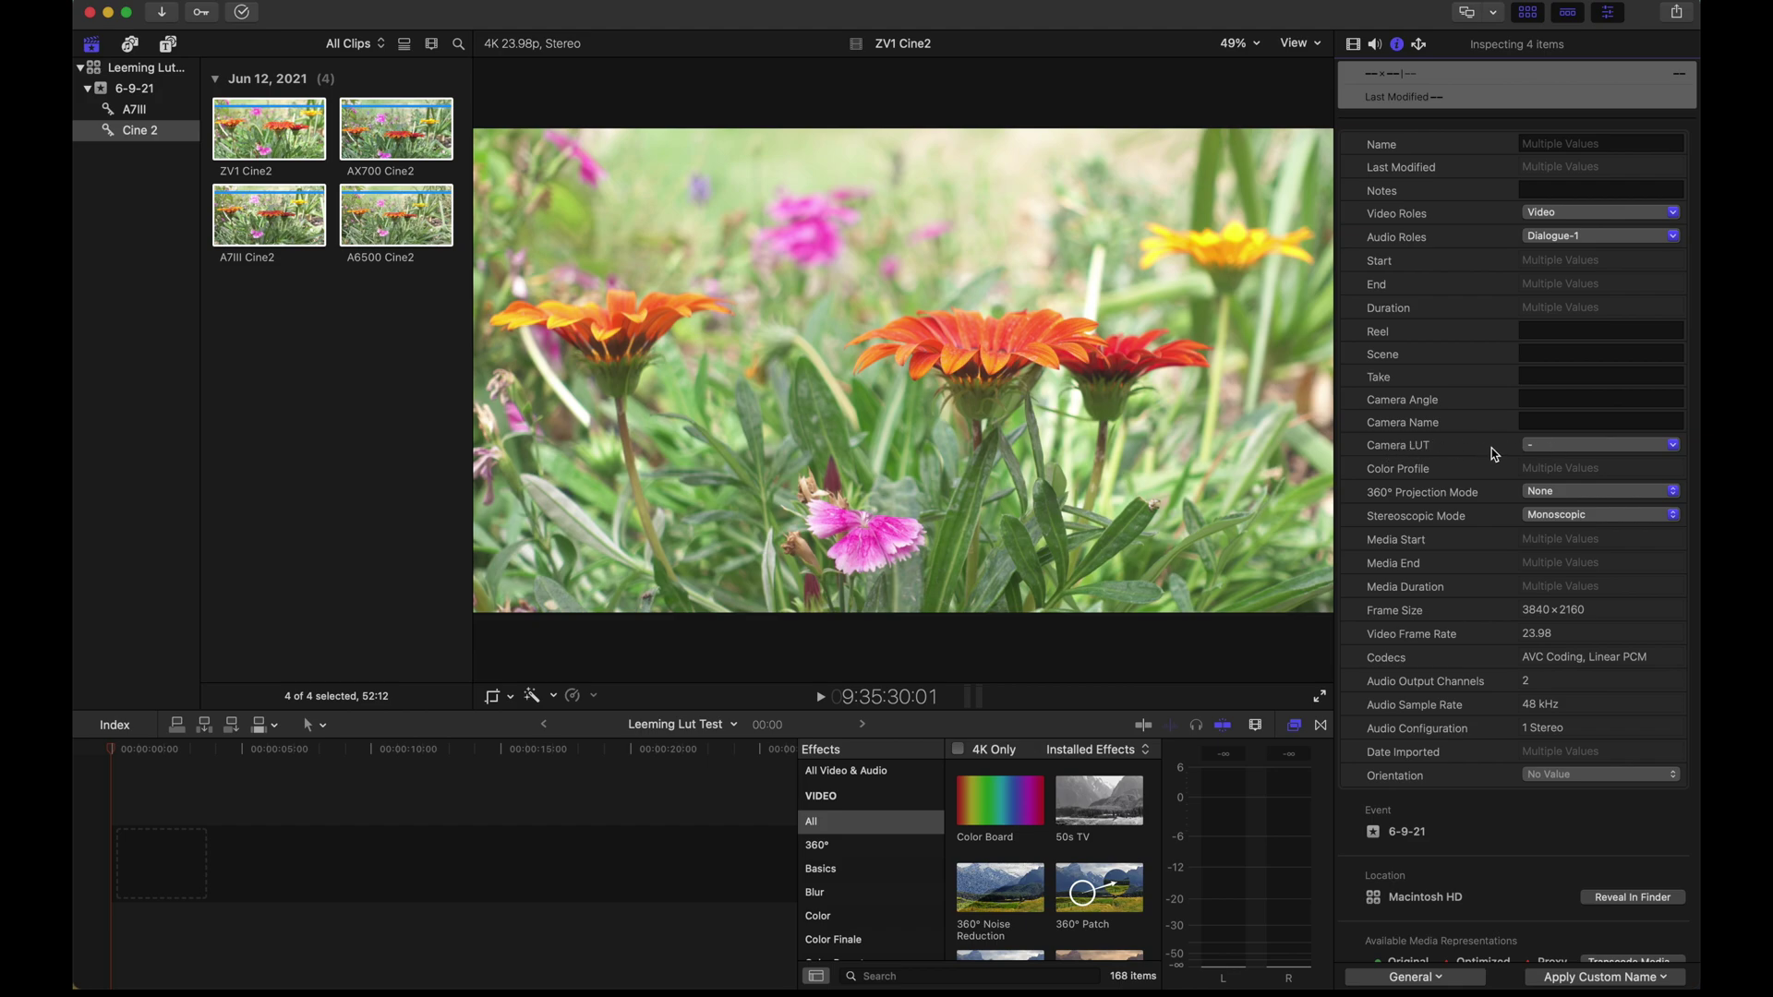
click(1564, 446)
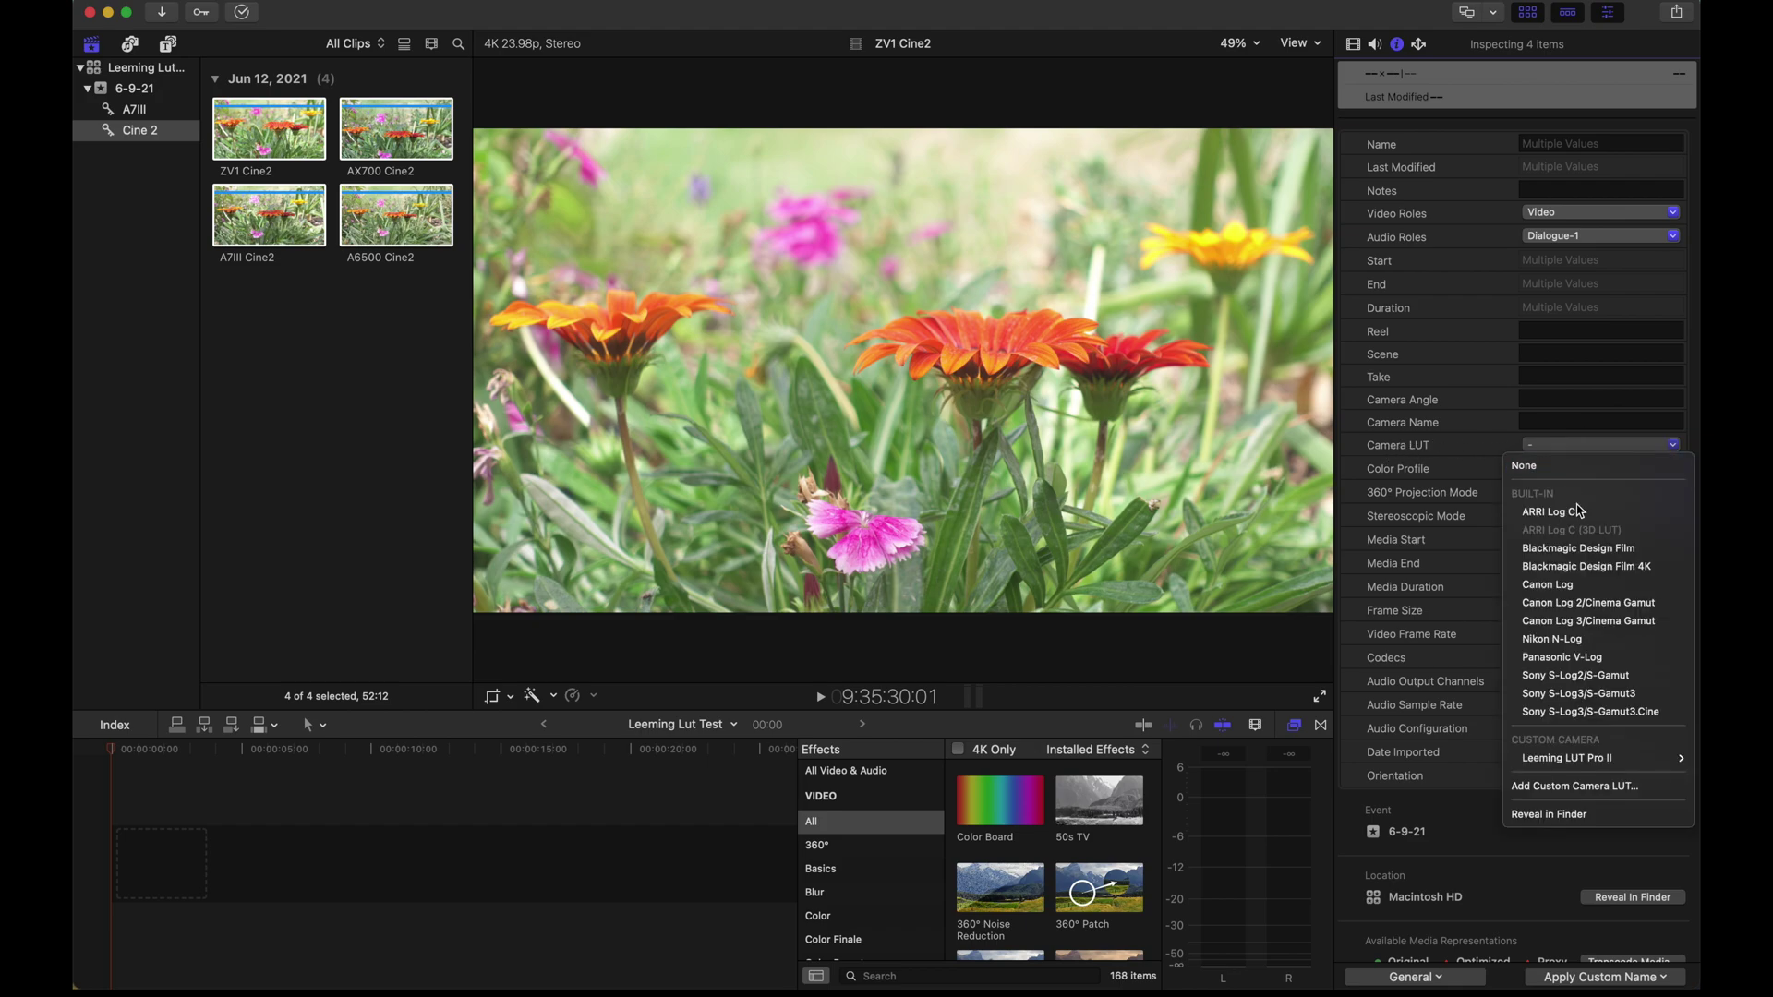
click(1576, 786)
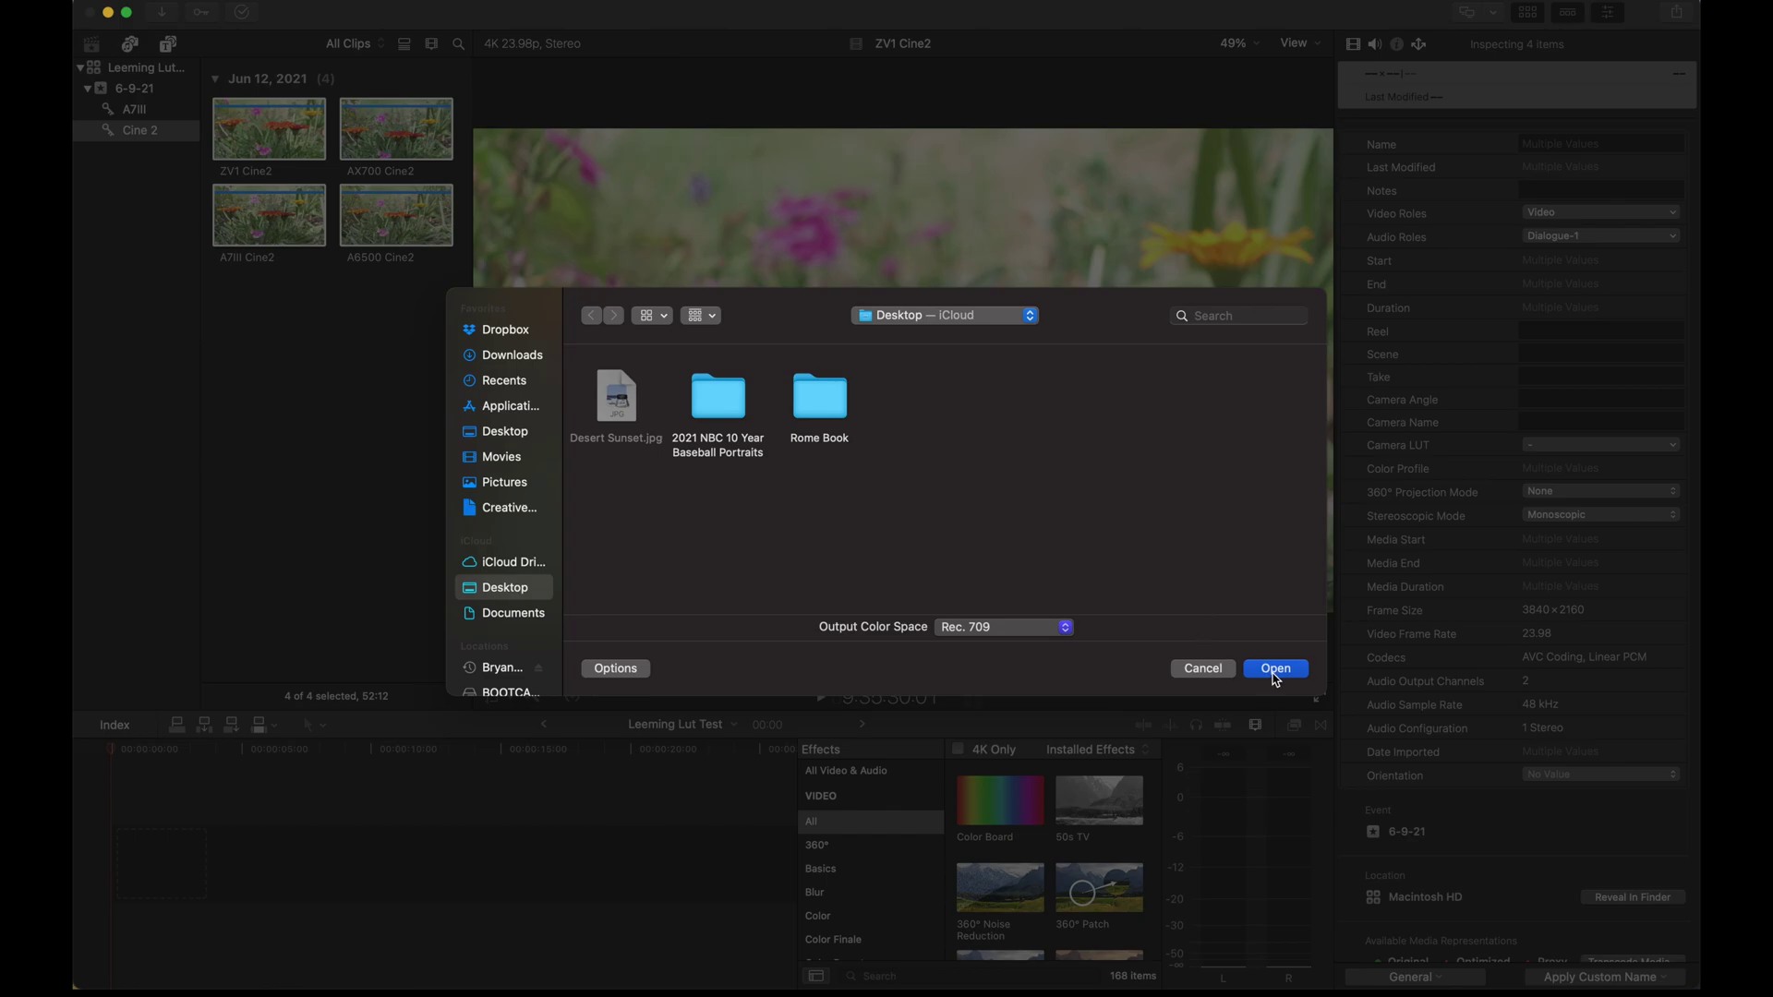
click(1202, 669)
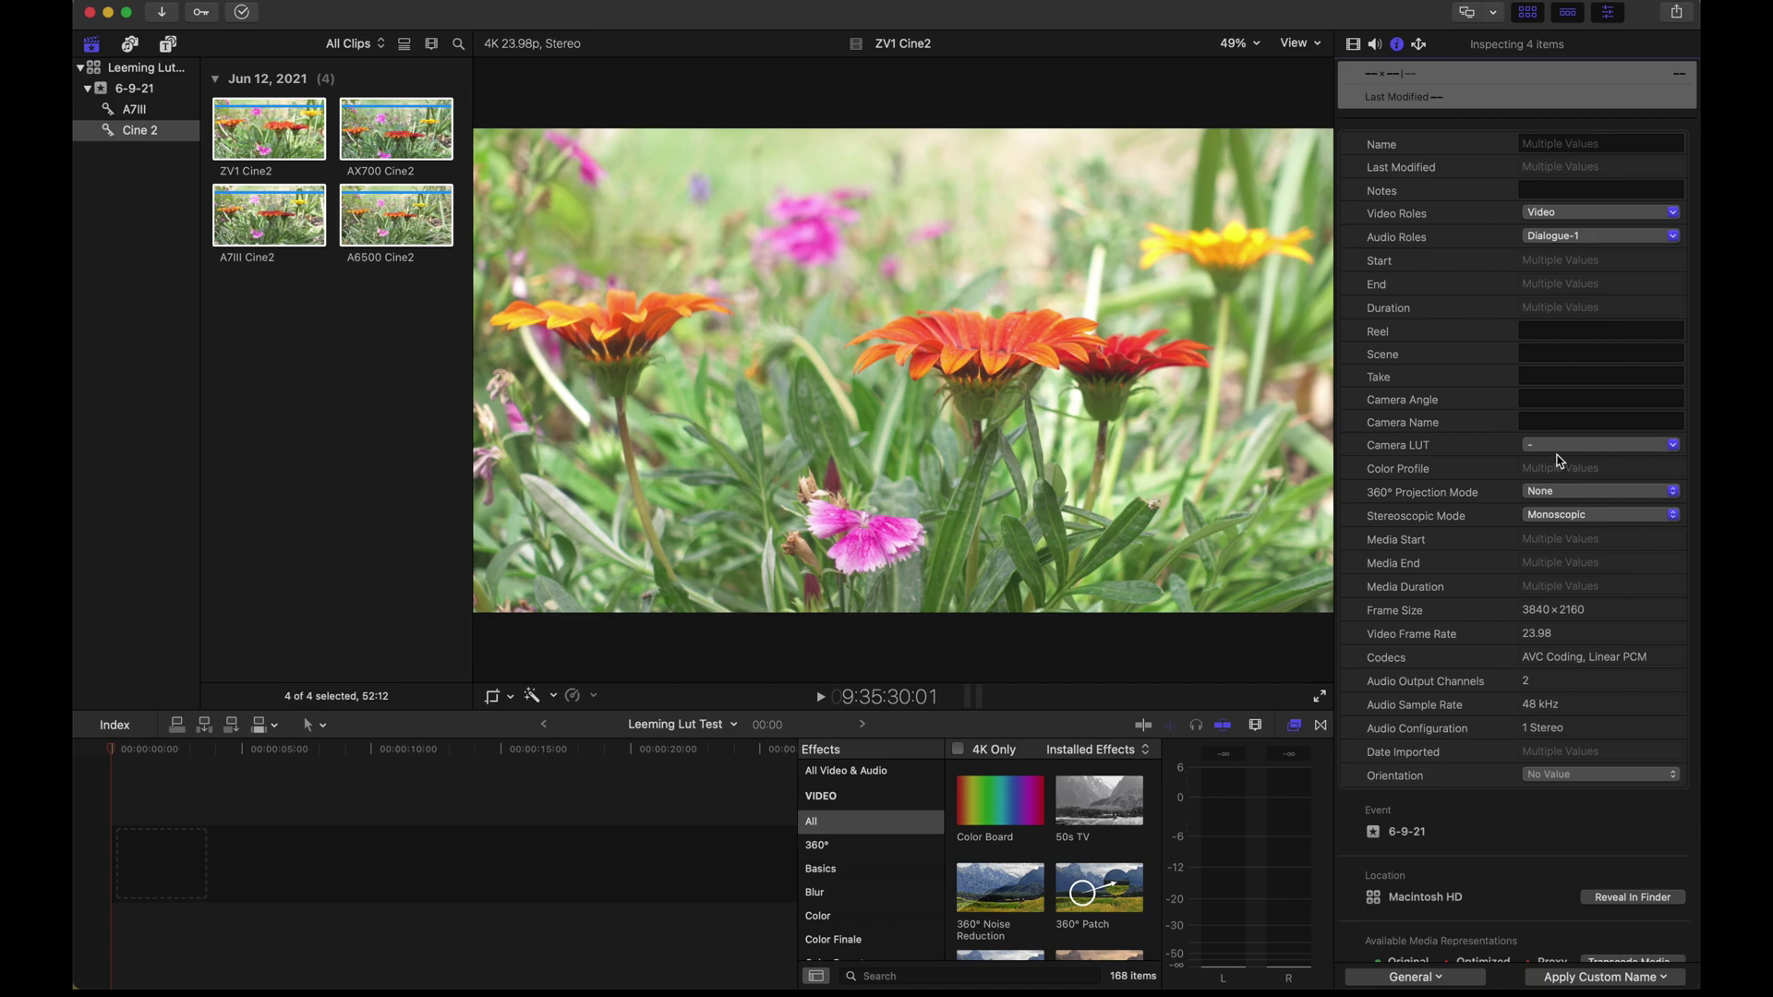
Assign the Leeming LUT Pro II Sony A Series Cine2 camera LUT to the four clips
click(1558, 449)
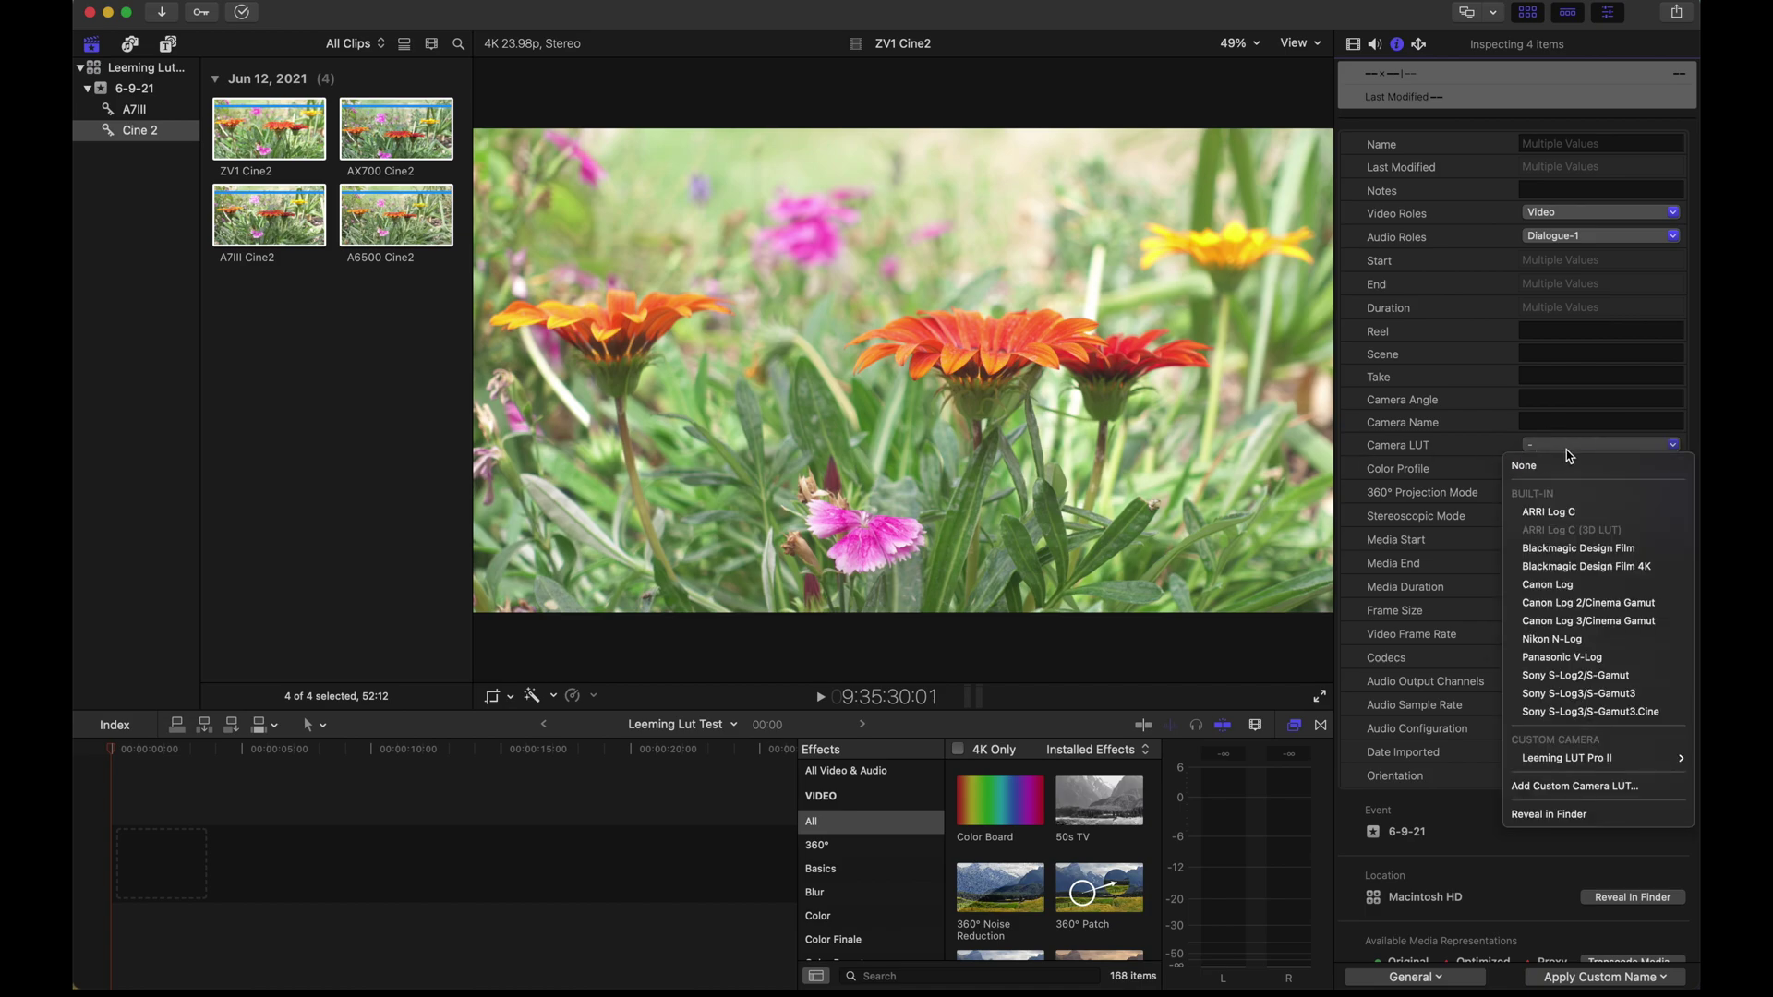
mouse_move(1547, 764)
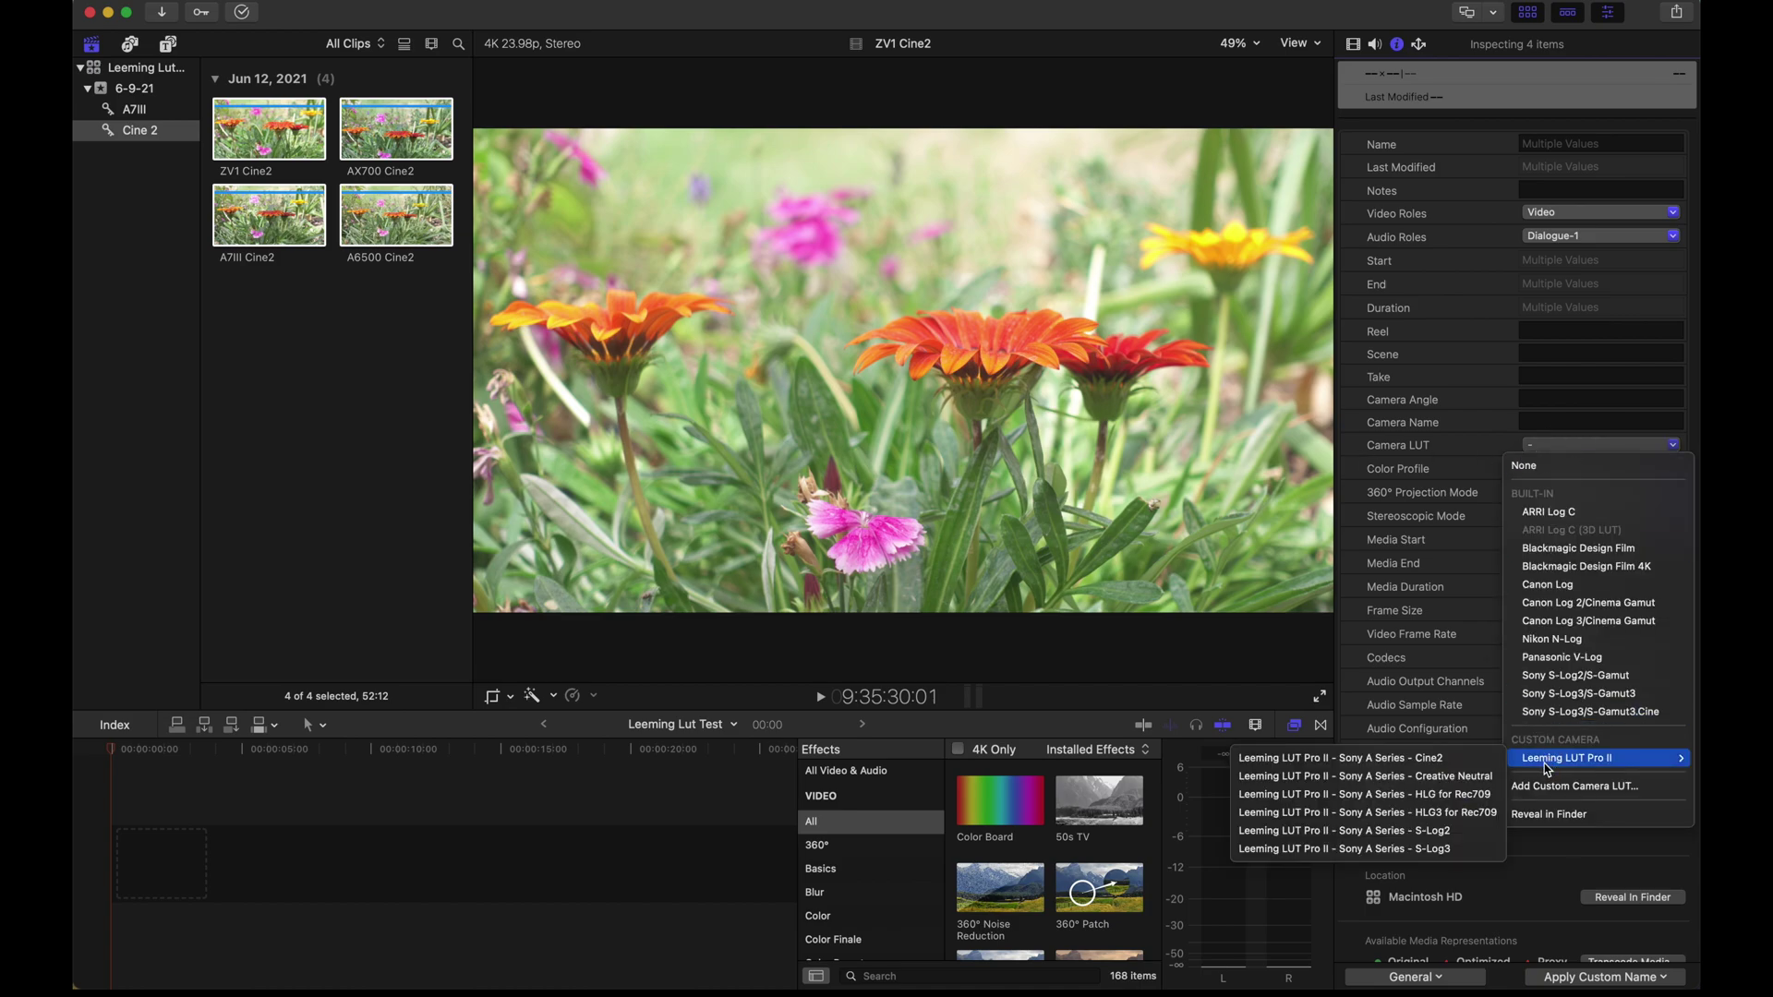
click(1440, 763)
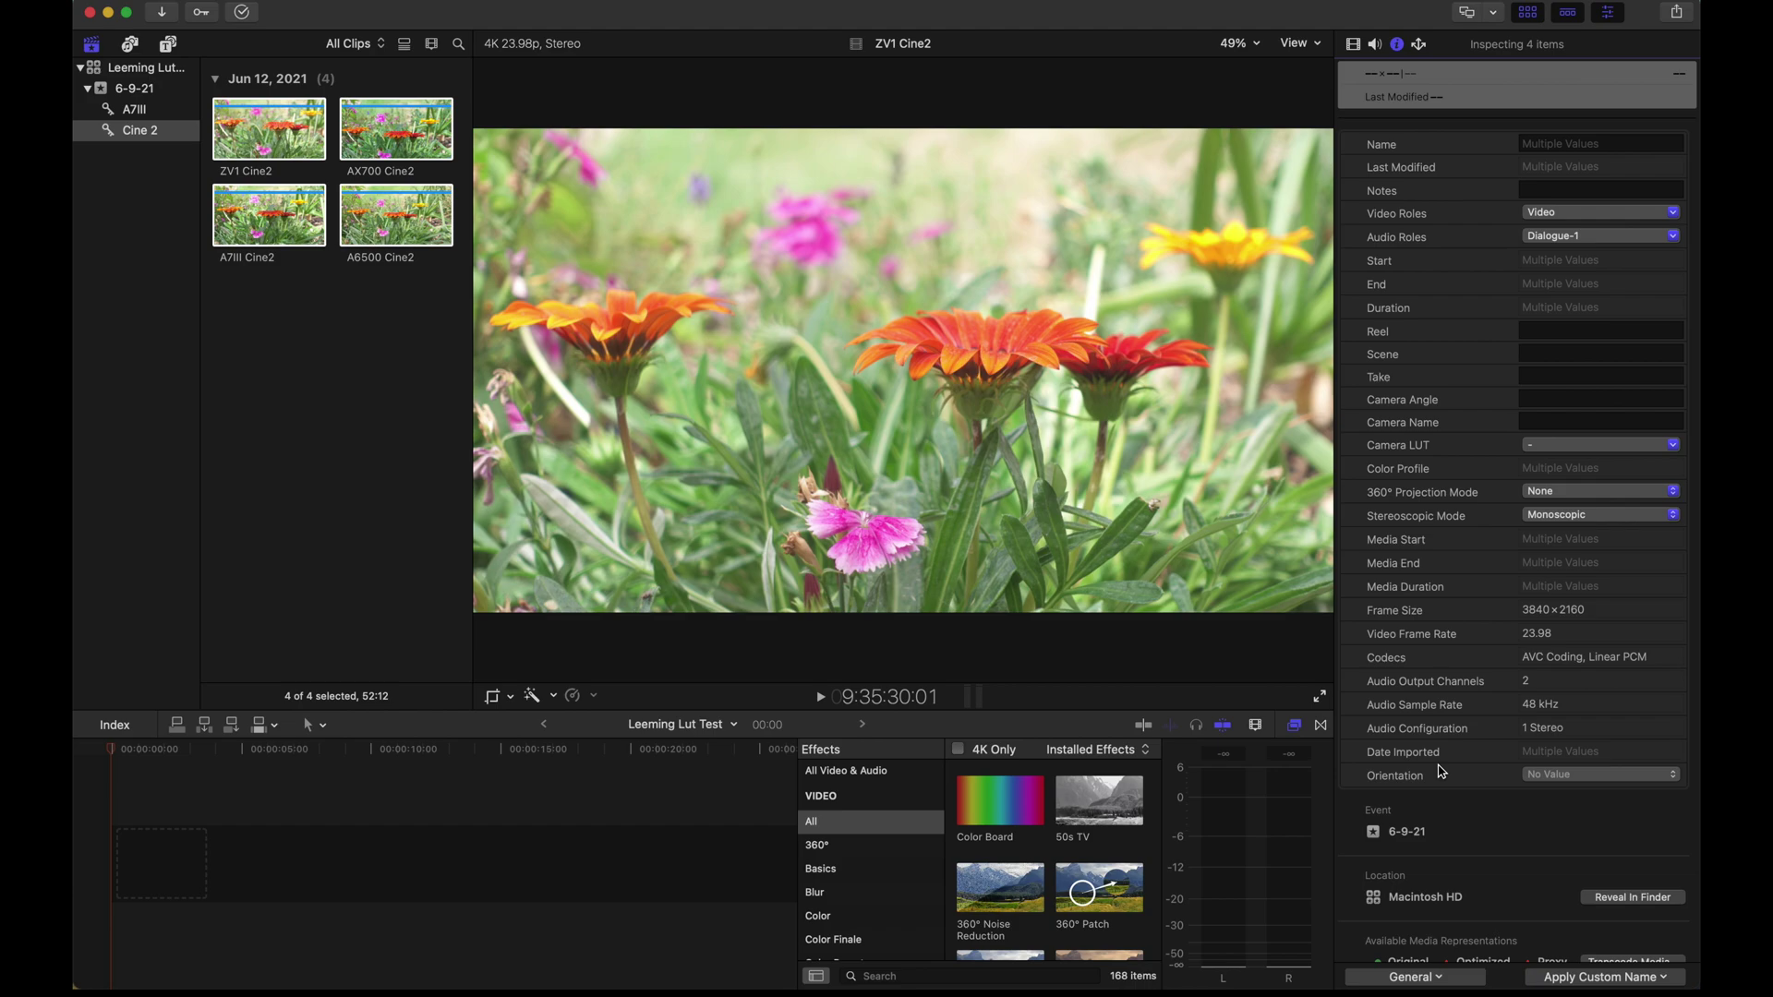
Check the camera LUT on the ZV1 and A6500 Cine2 clips individually
click(336, 323)
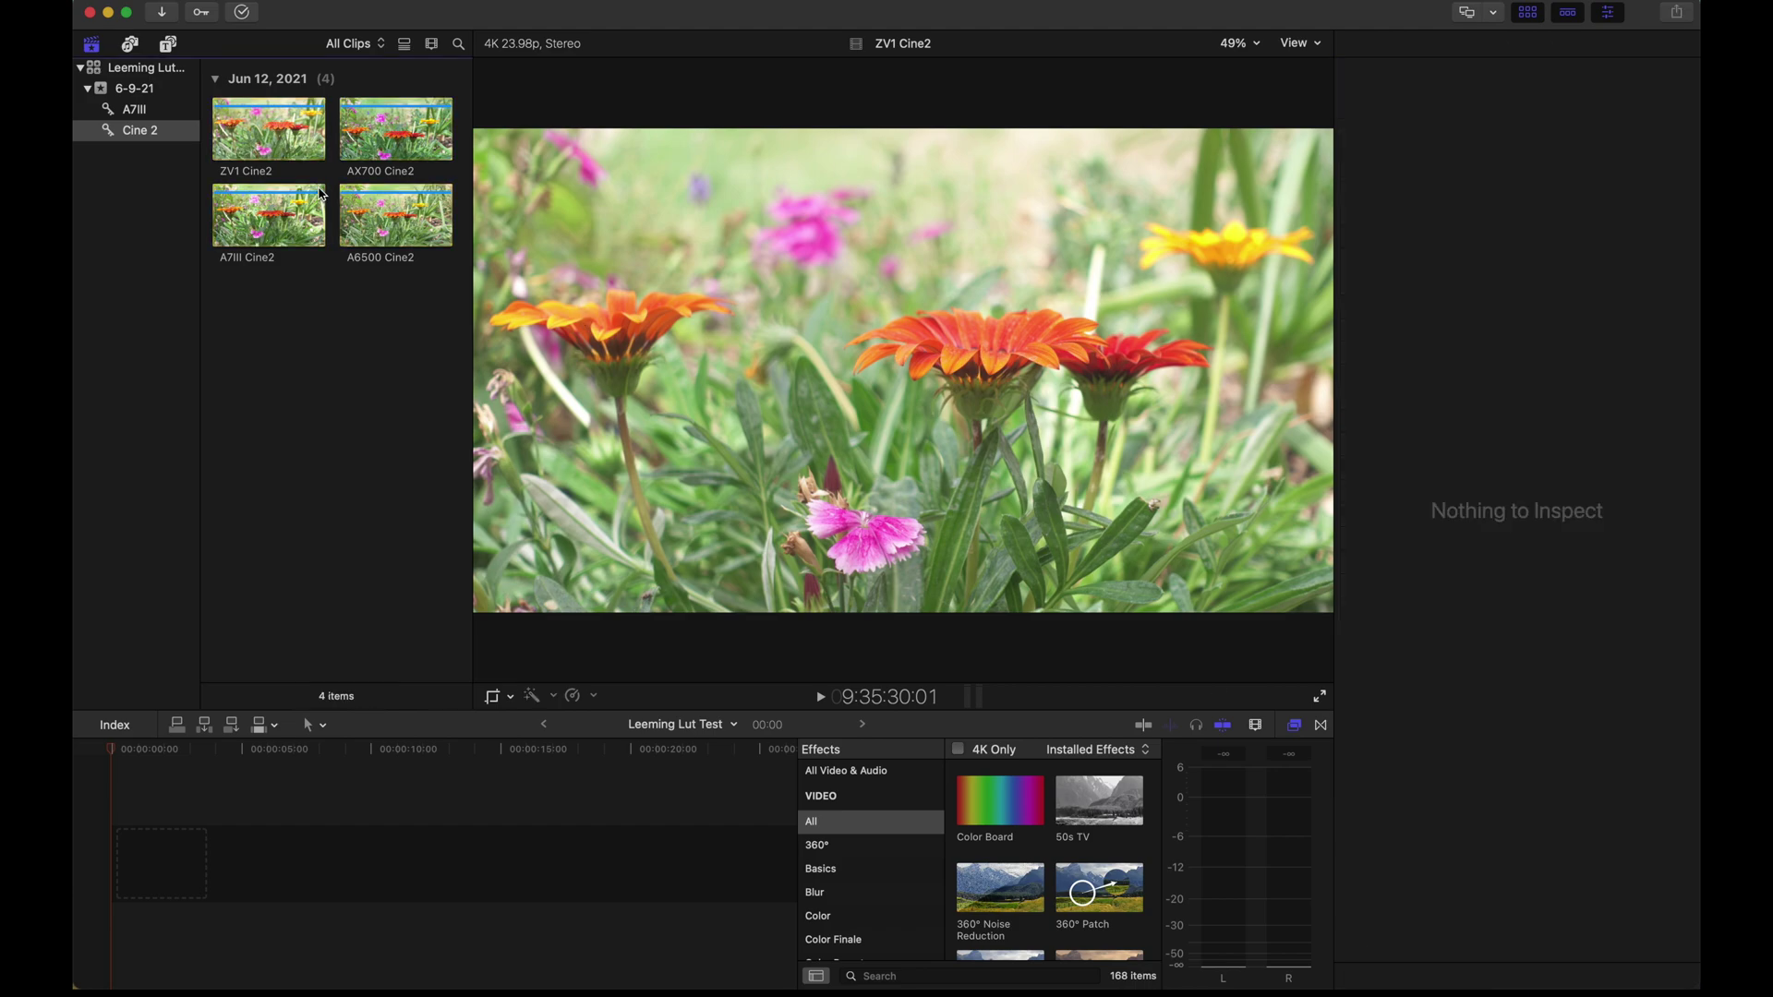
click(275, 150)
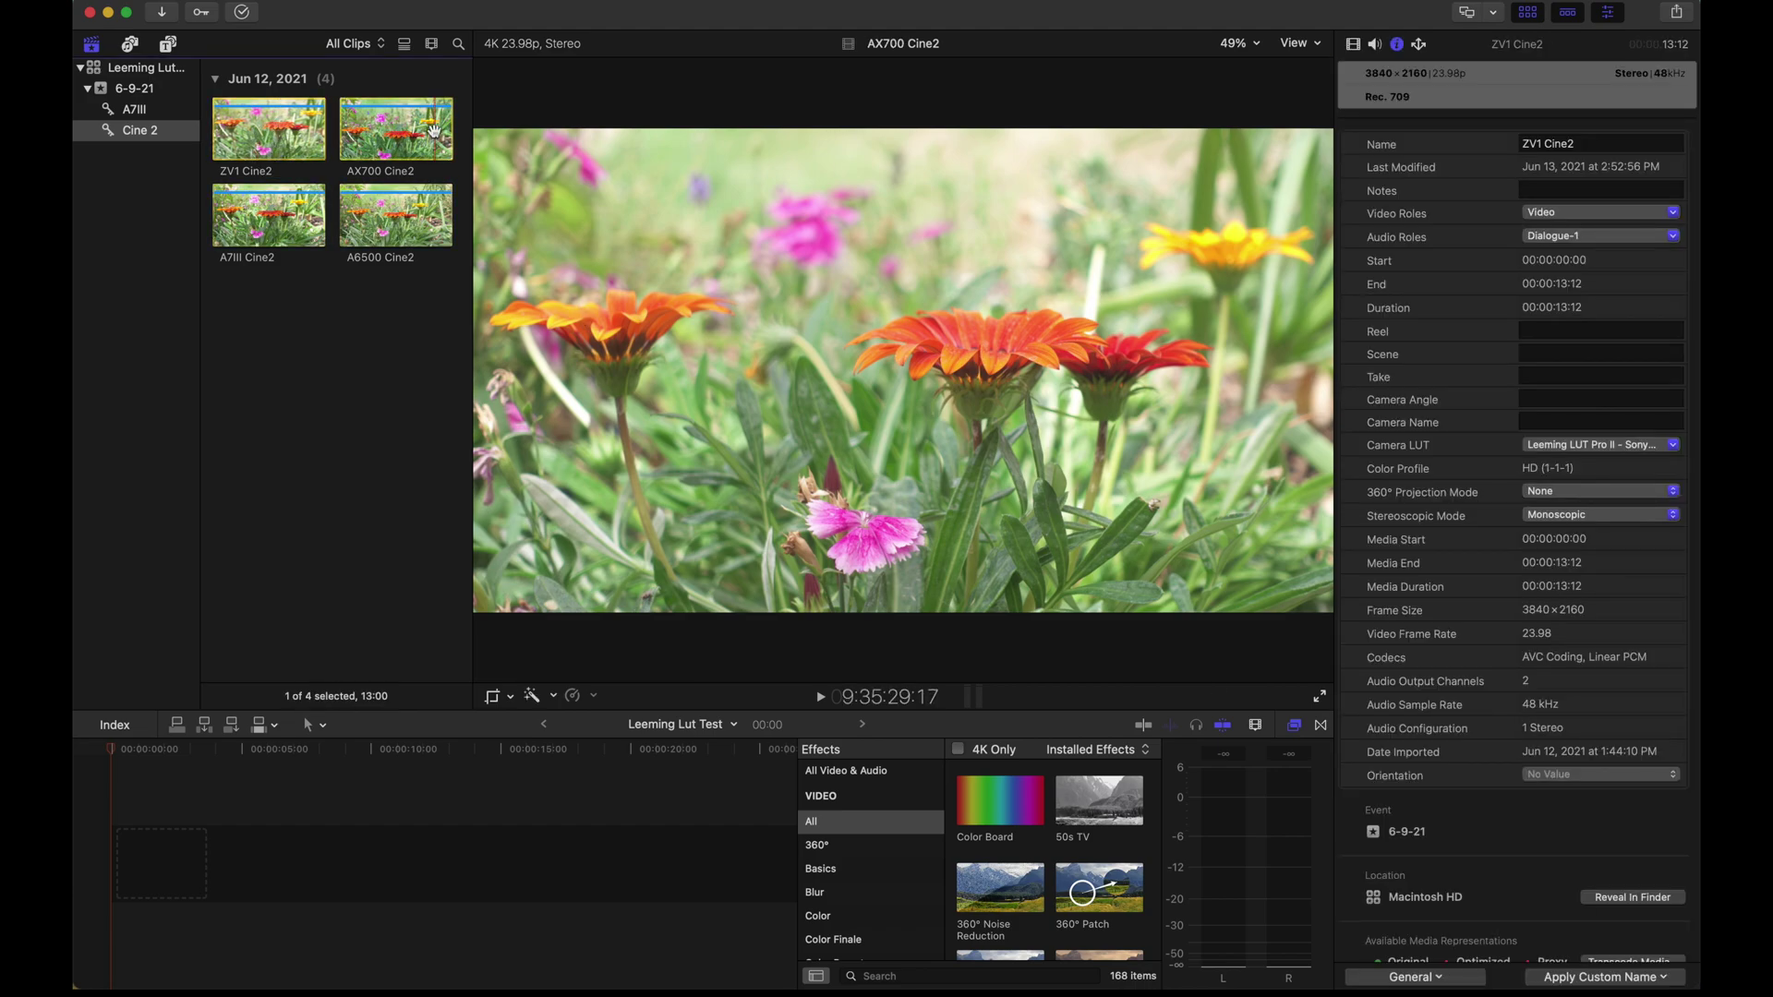
click(396, 215)
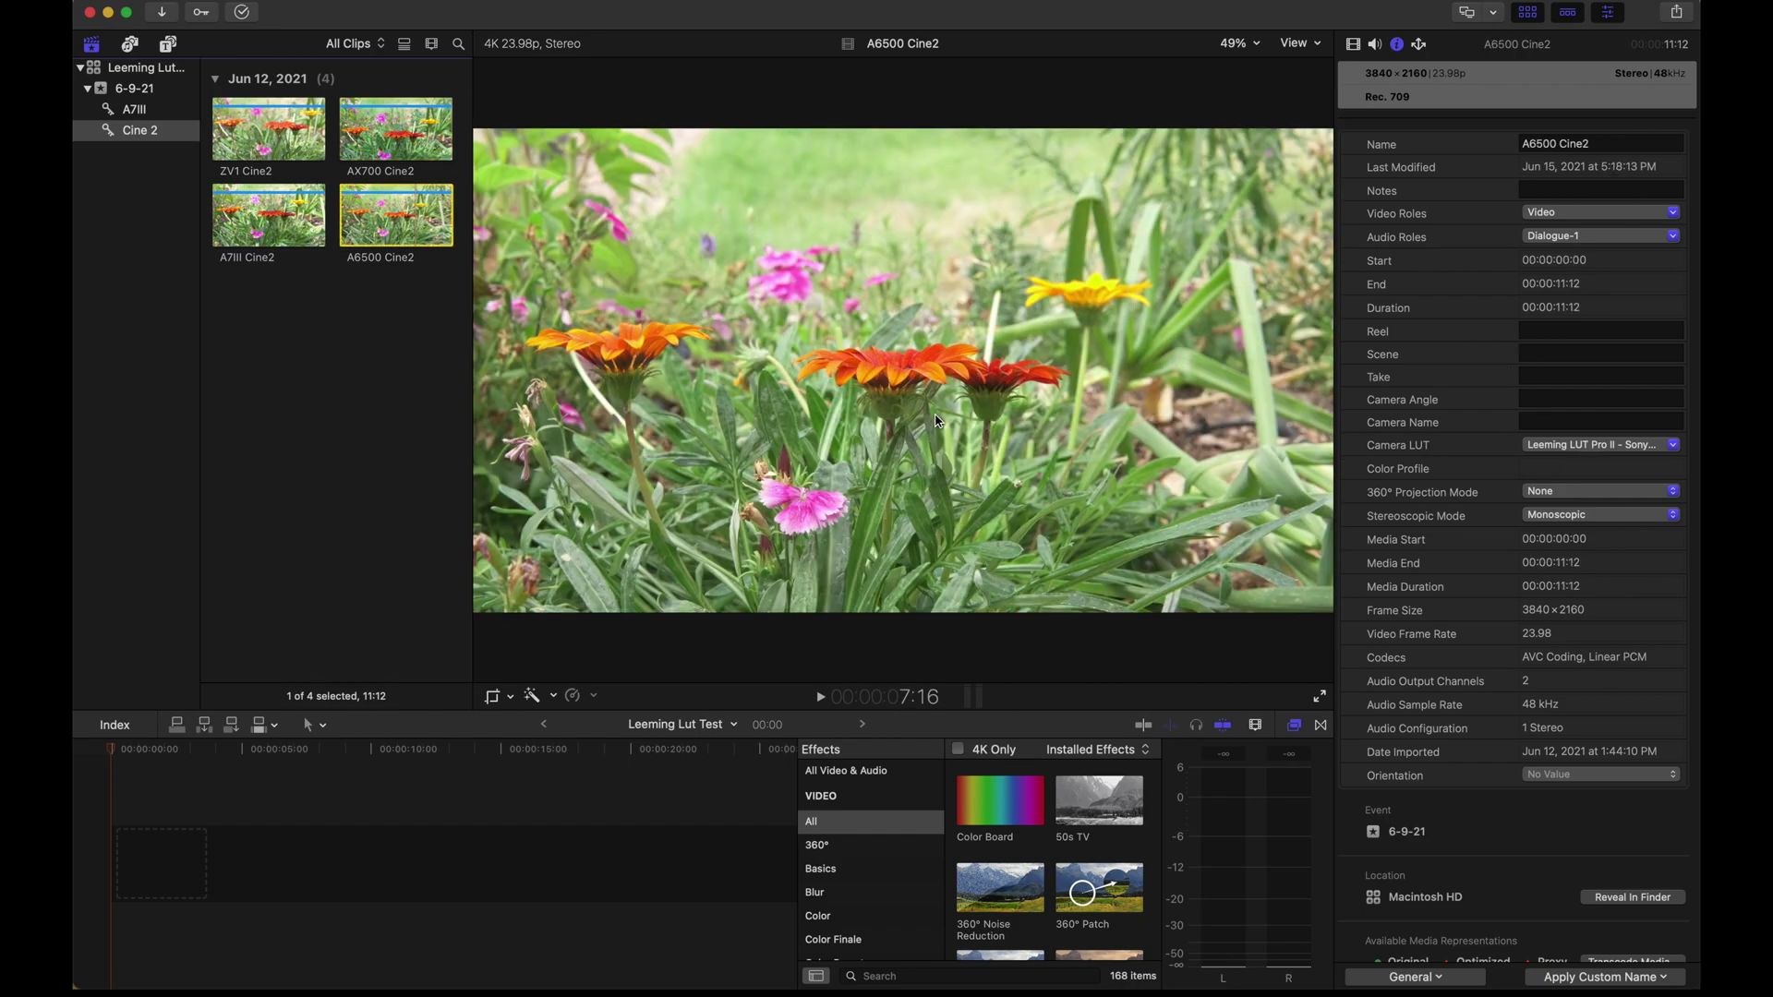
In the A7III collection, give the A7III S-LOG2 clip the Leeming Sony A Series S-Log2 LUT
click(132, 131)
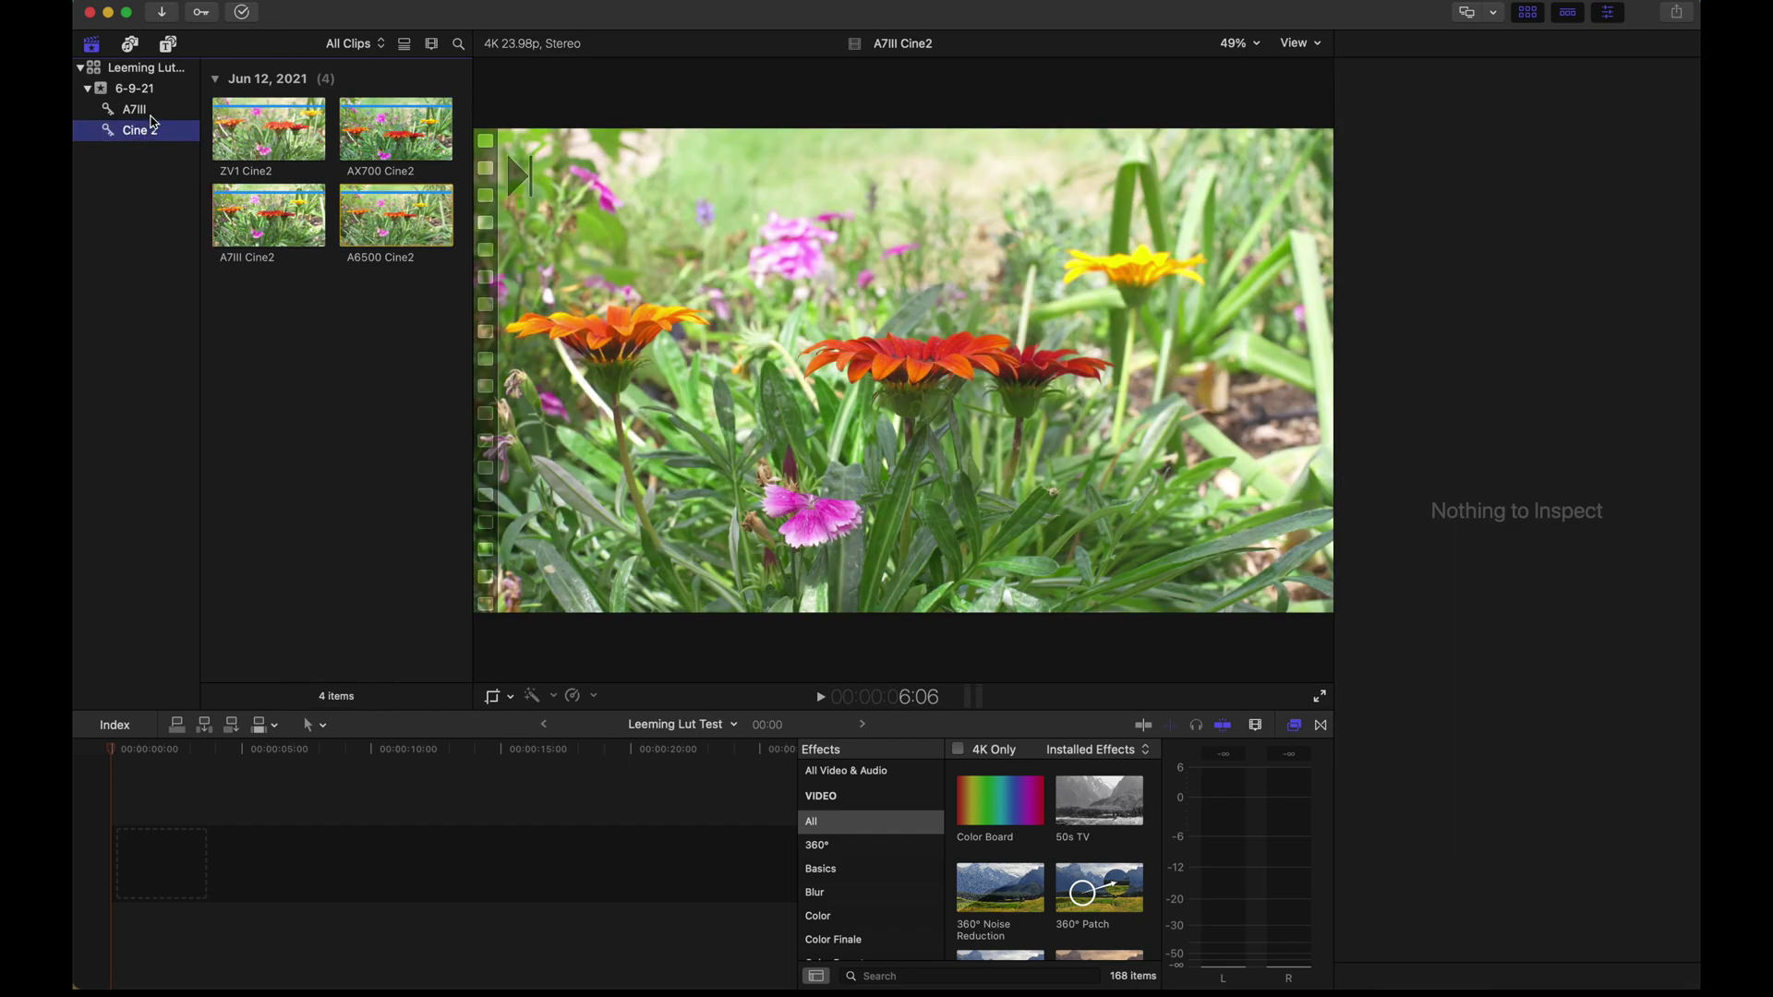
click(148, 112)
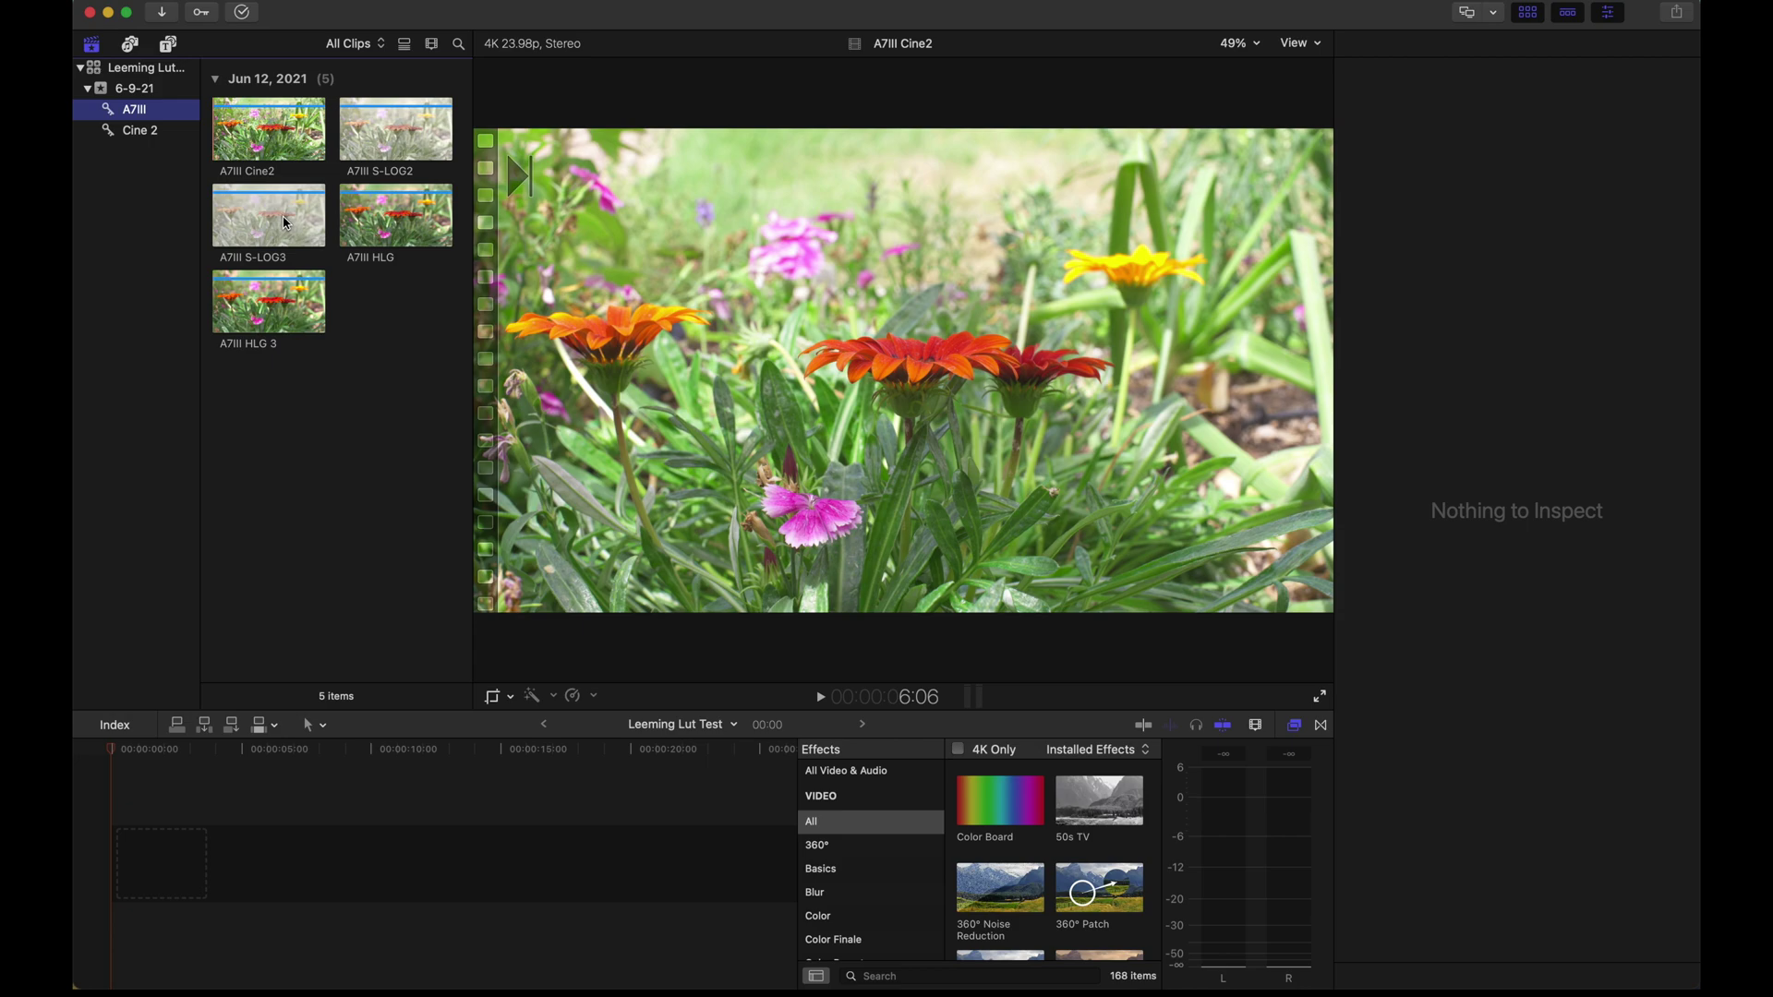
click(390, 146)
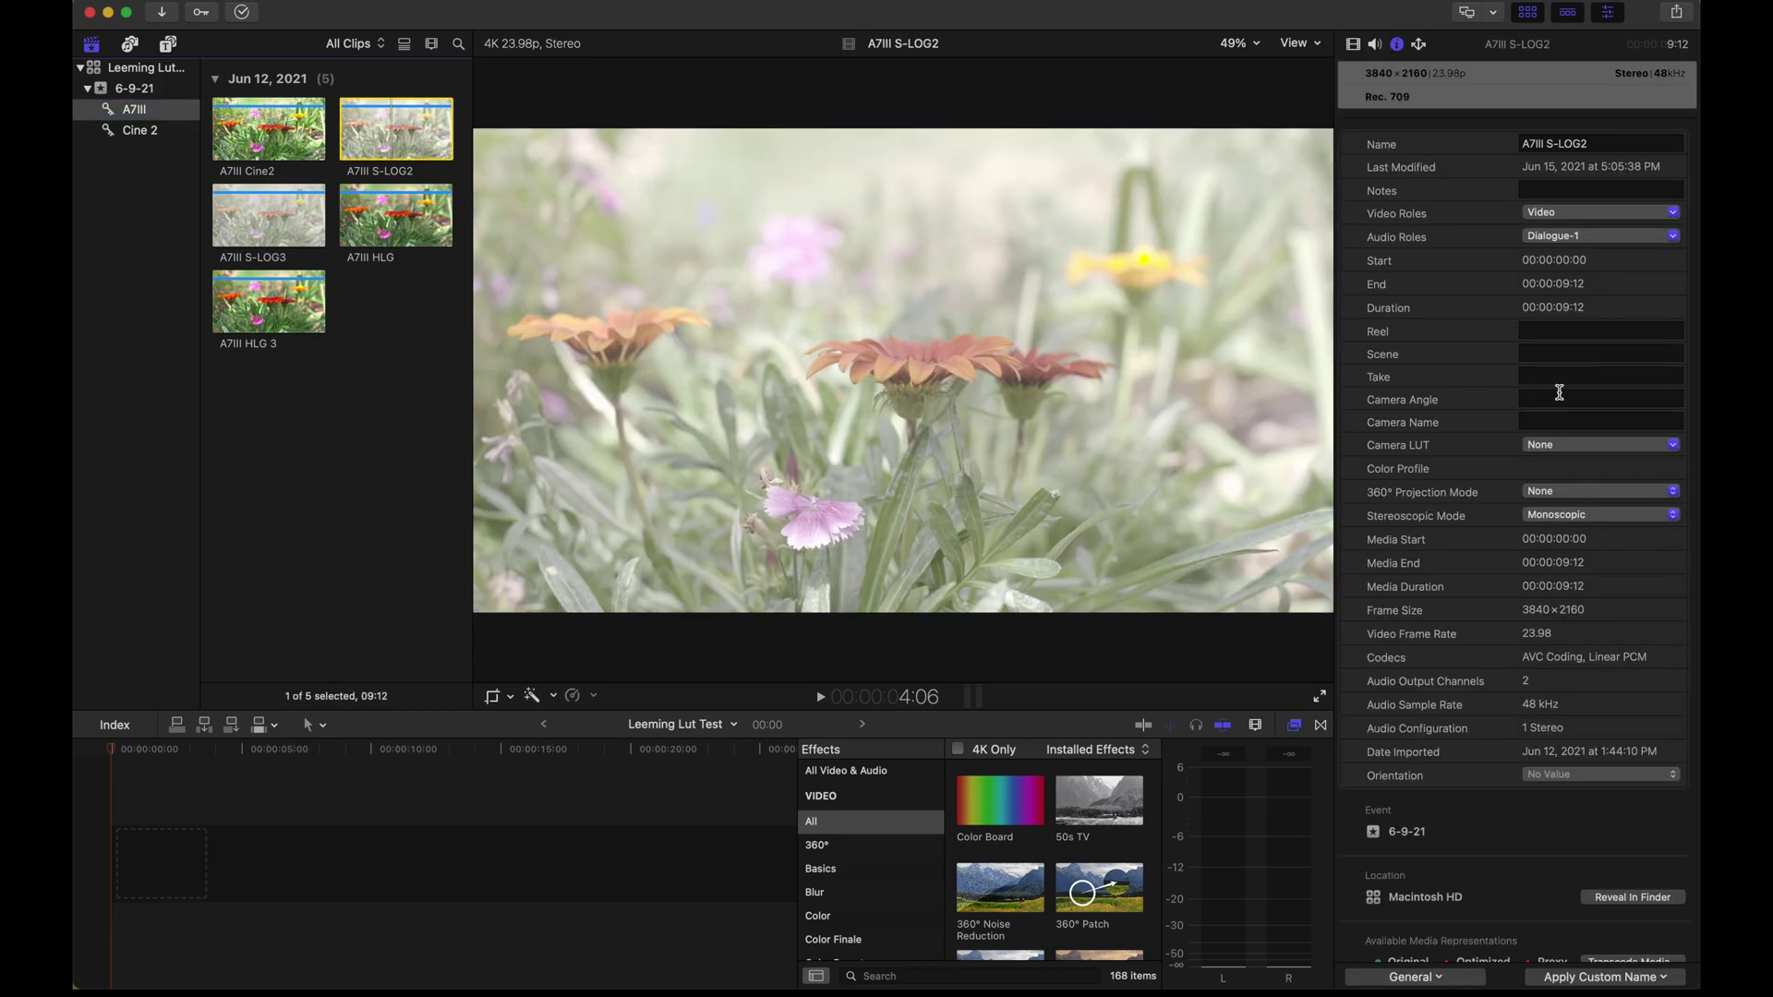
click(1572, 447)
mouse_move(1624, 757)
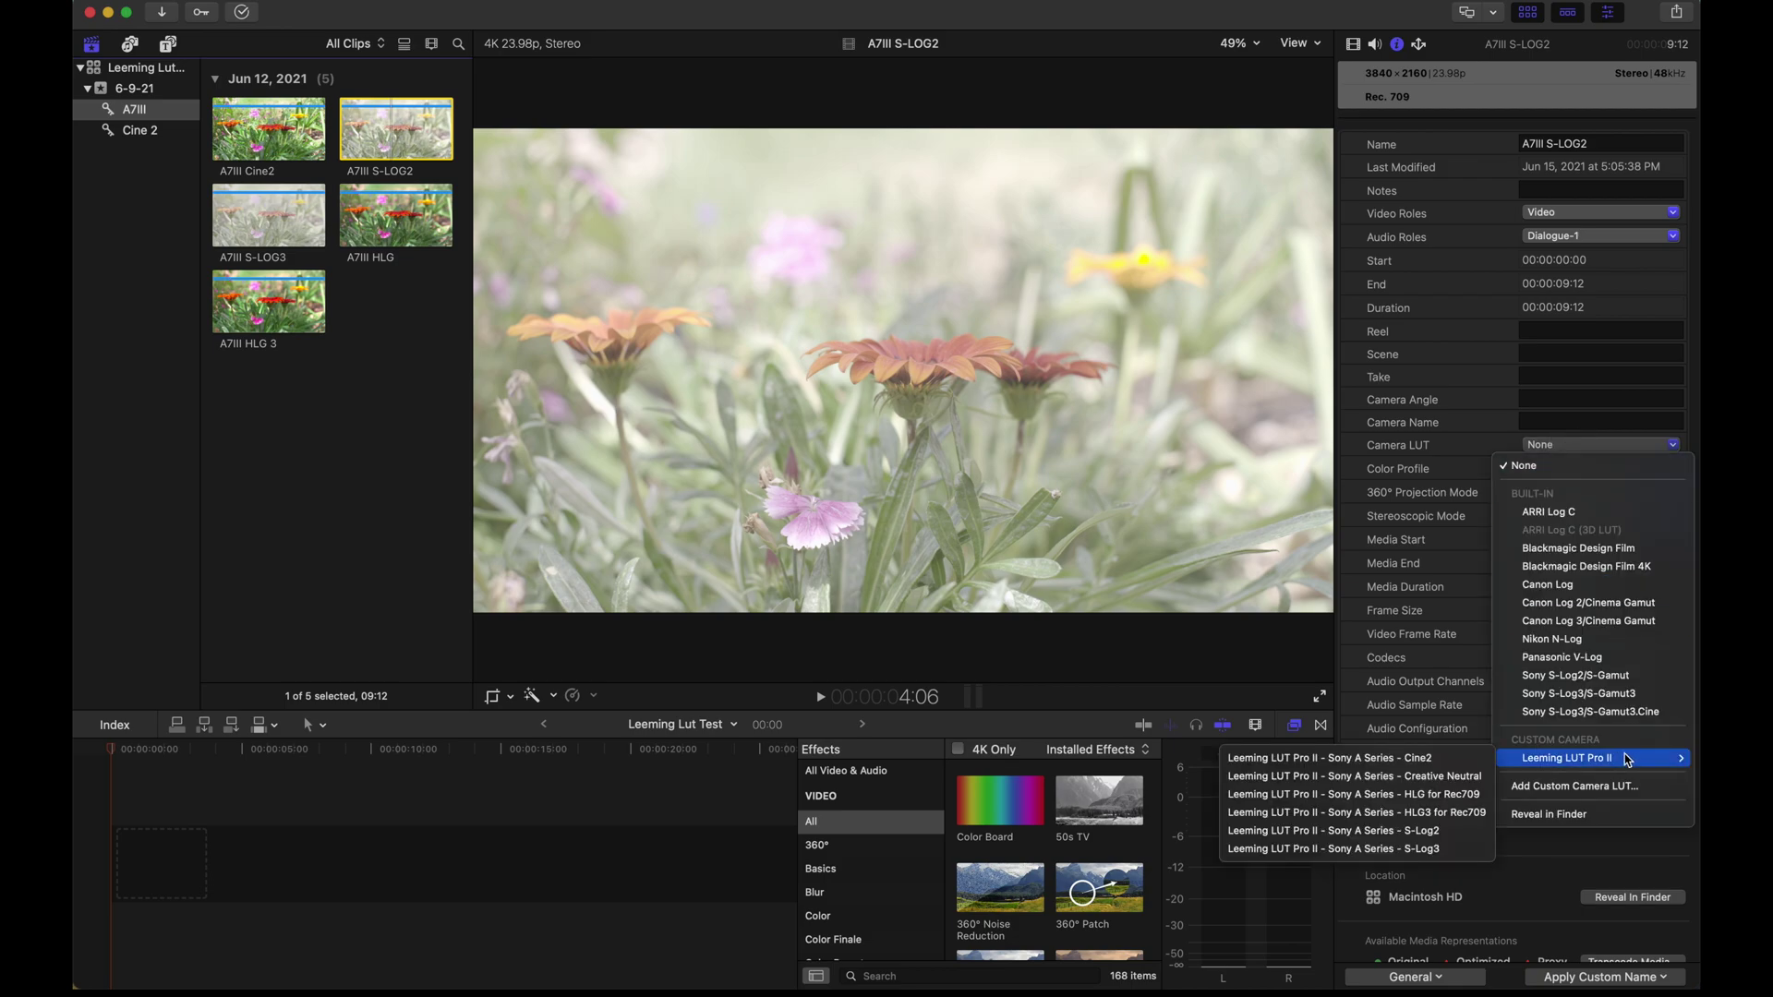
click(1449, 836)
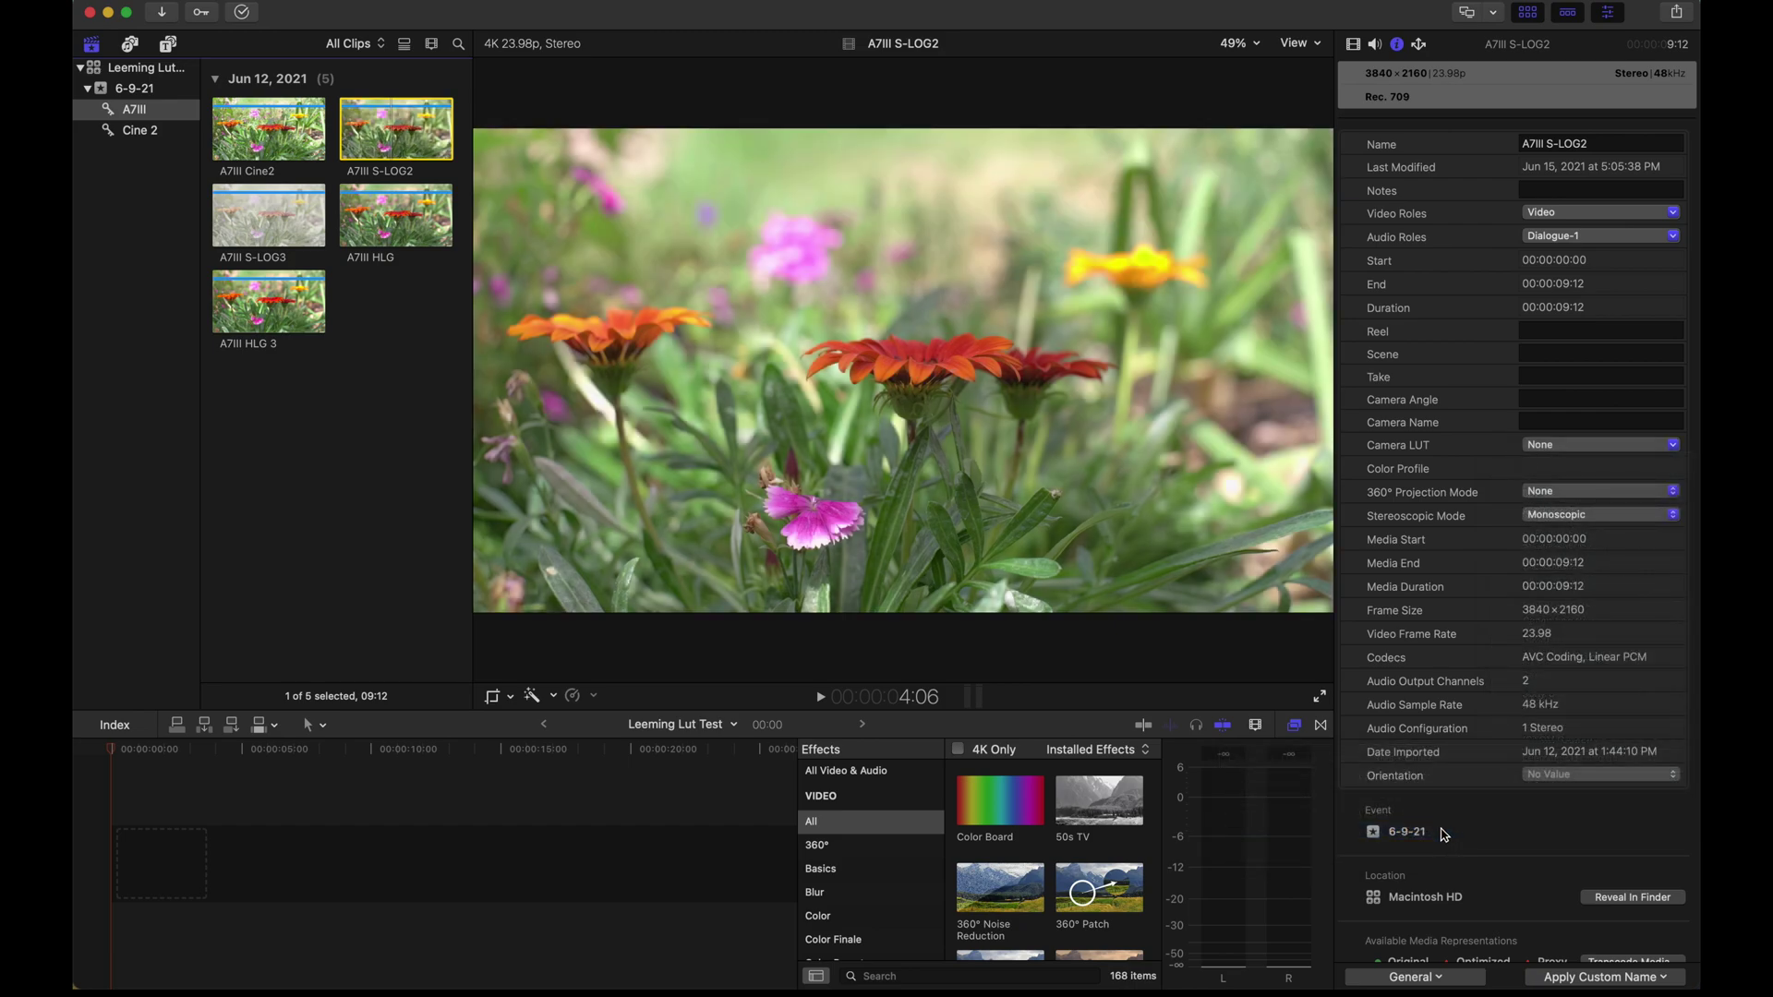
Give the A7III S-LOG3 clip the Leeming Sony A Series S-Log3 camera LUT
click(275, 238)
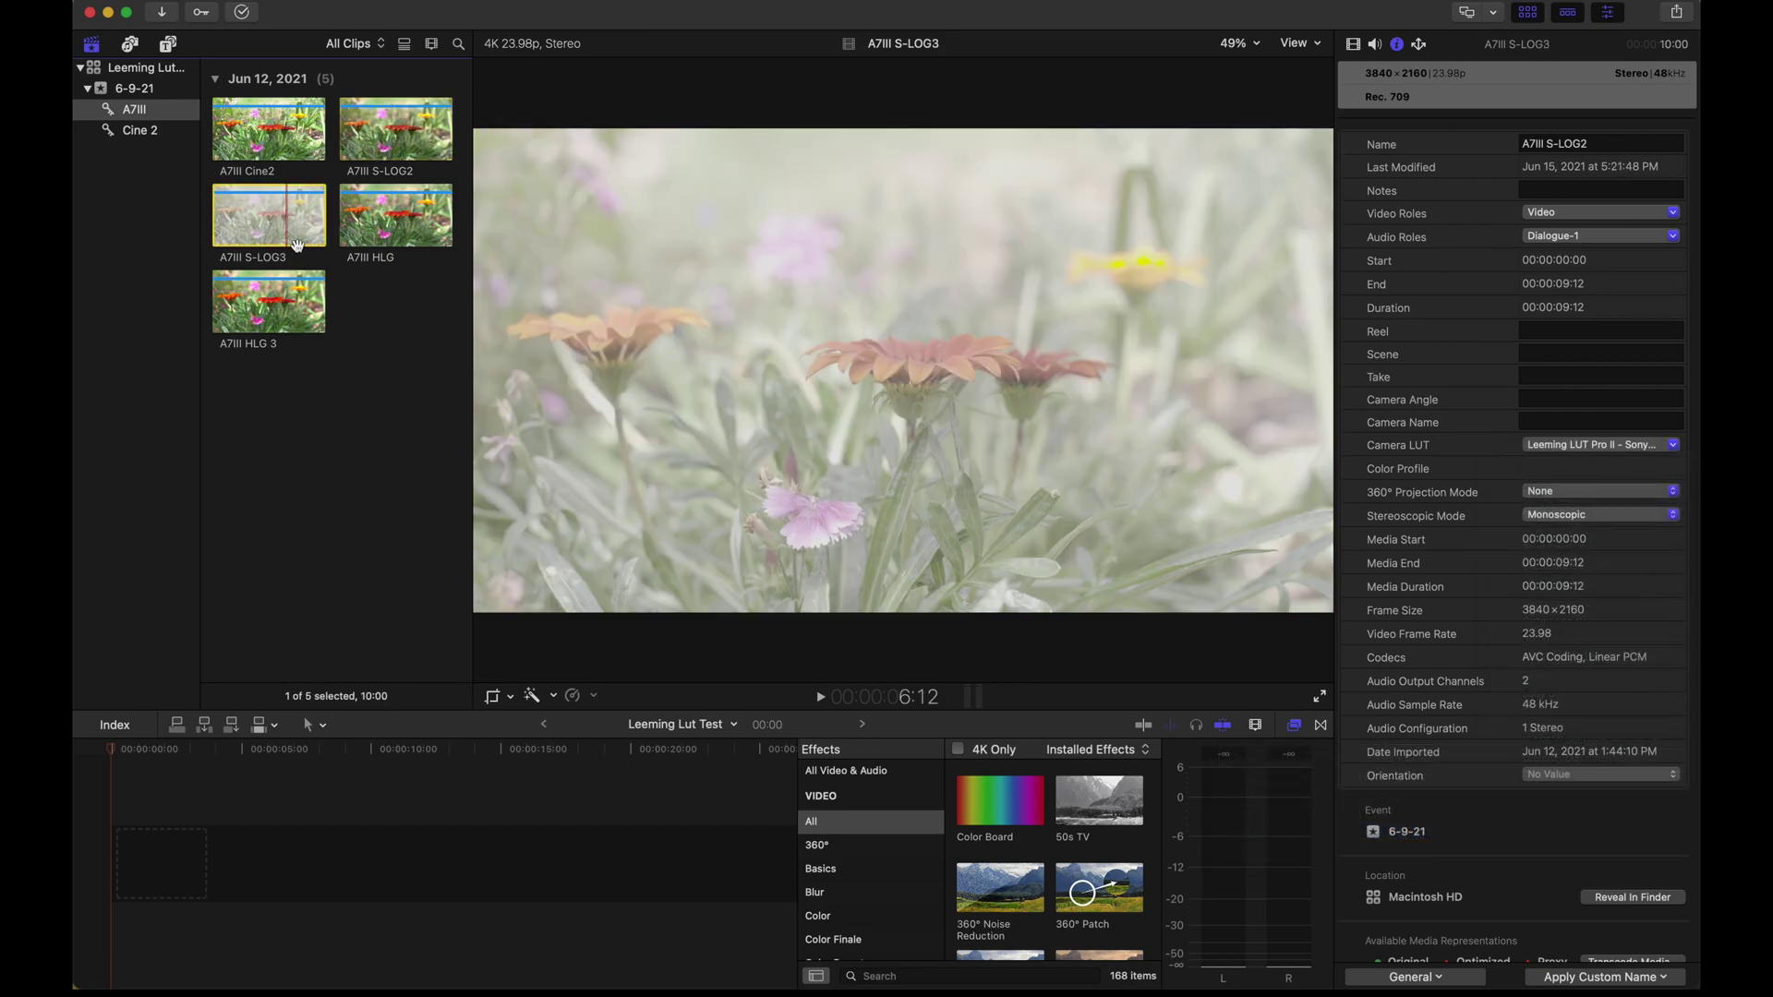
click(1570, 445)
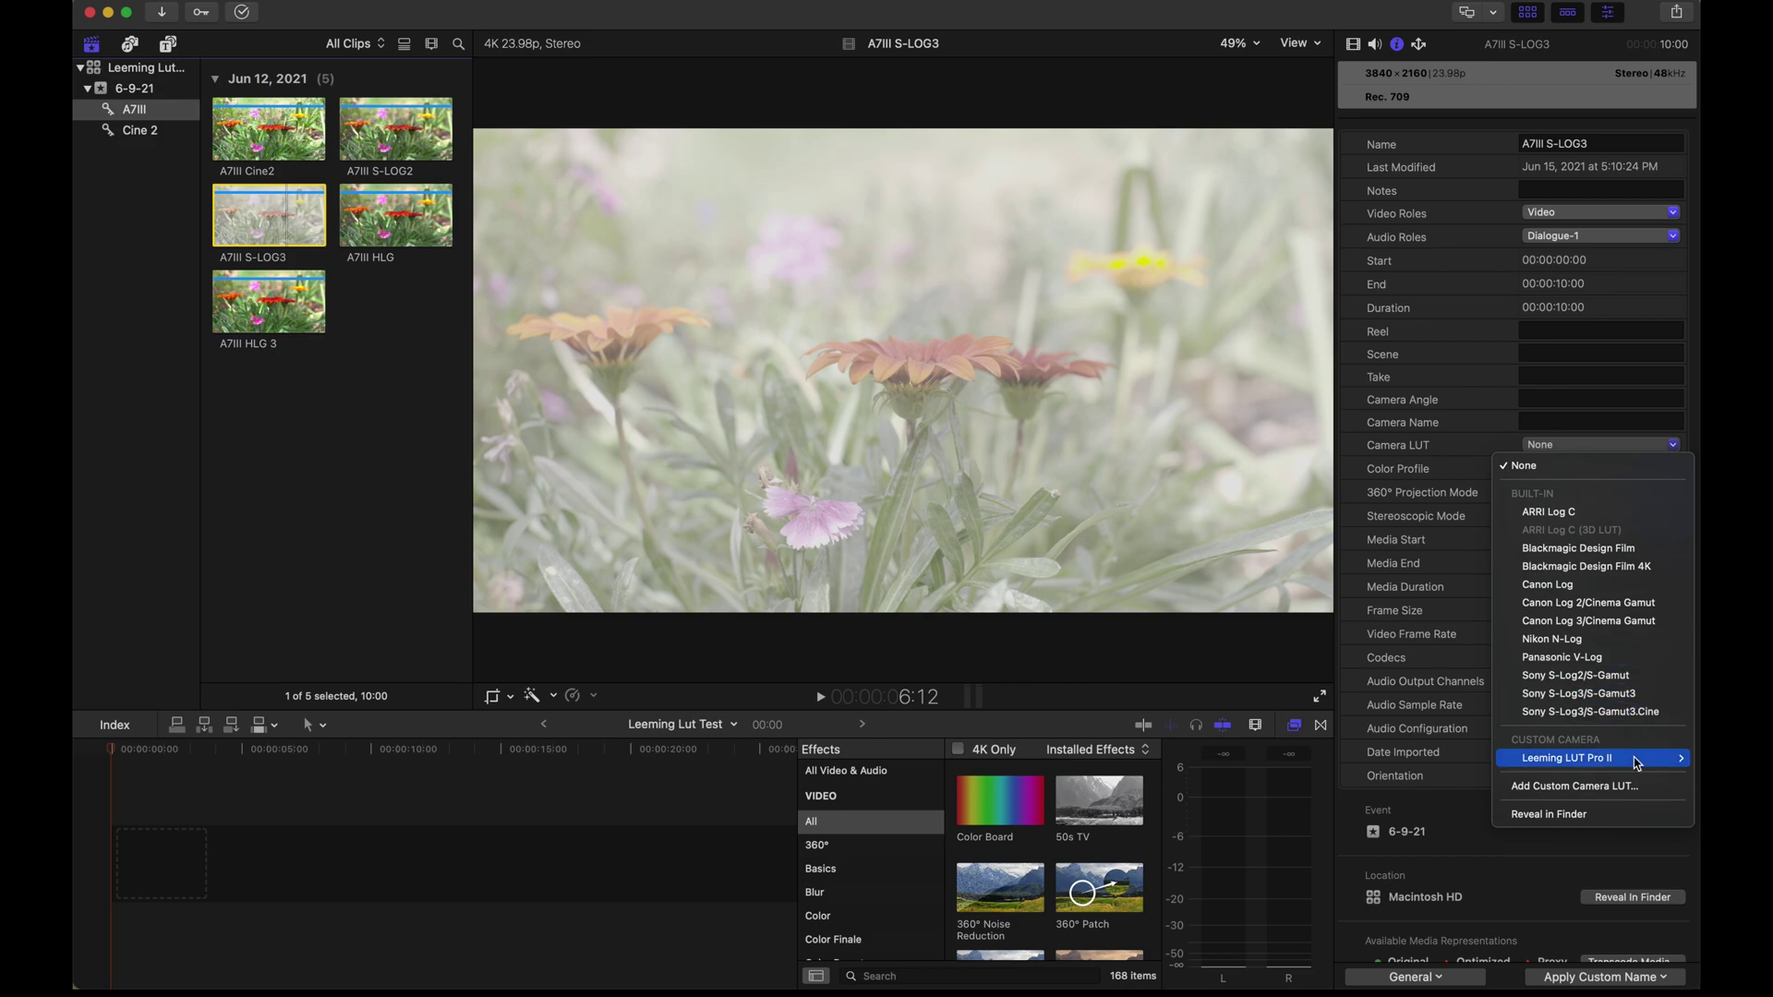
mouse_move(1607, 758)
click(1421, 847)
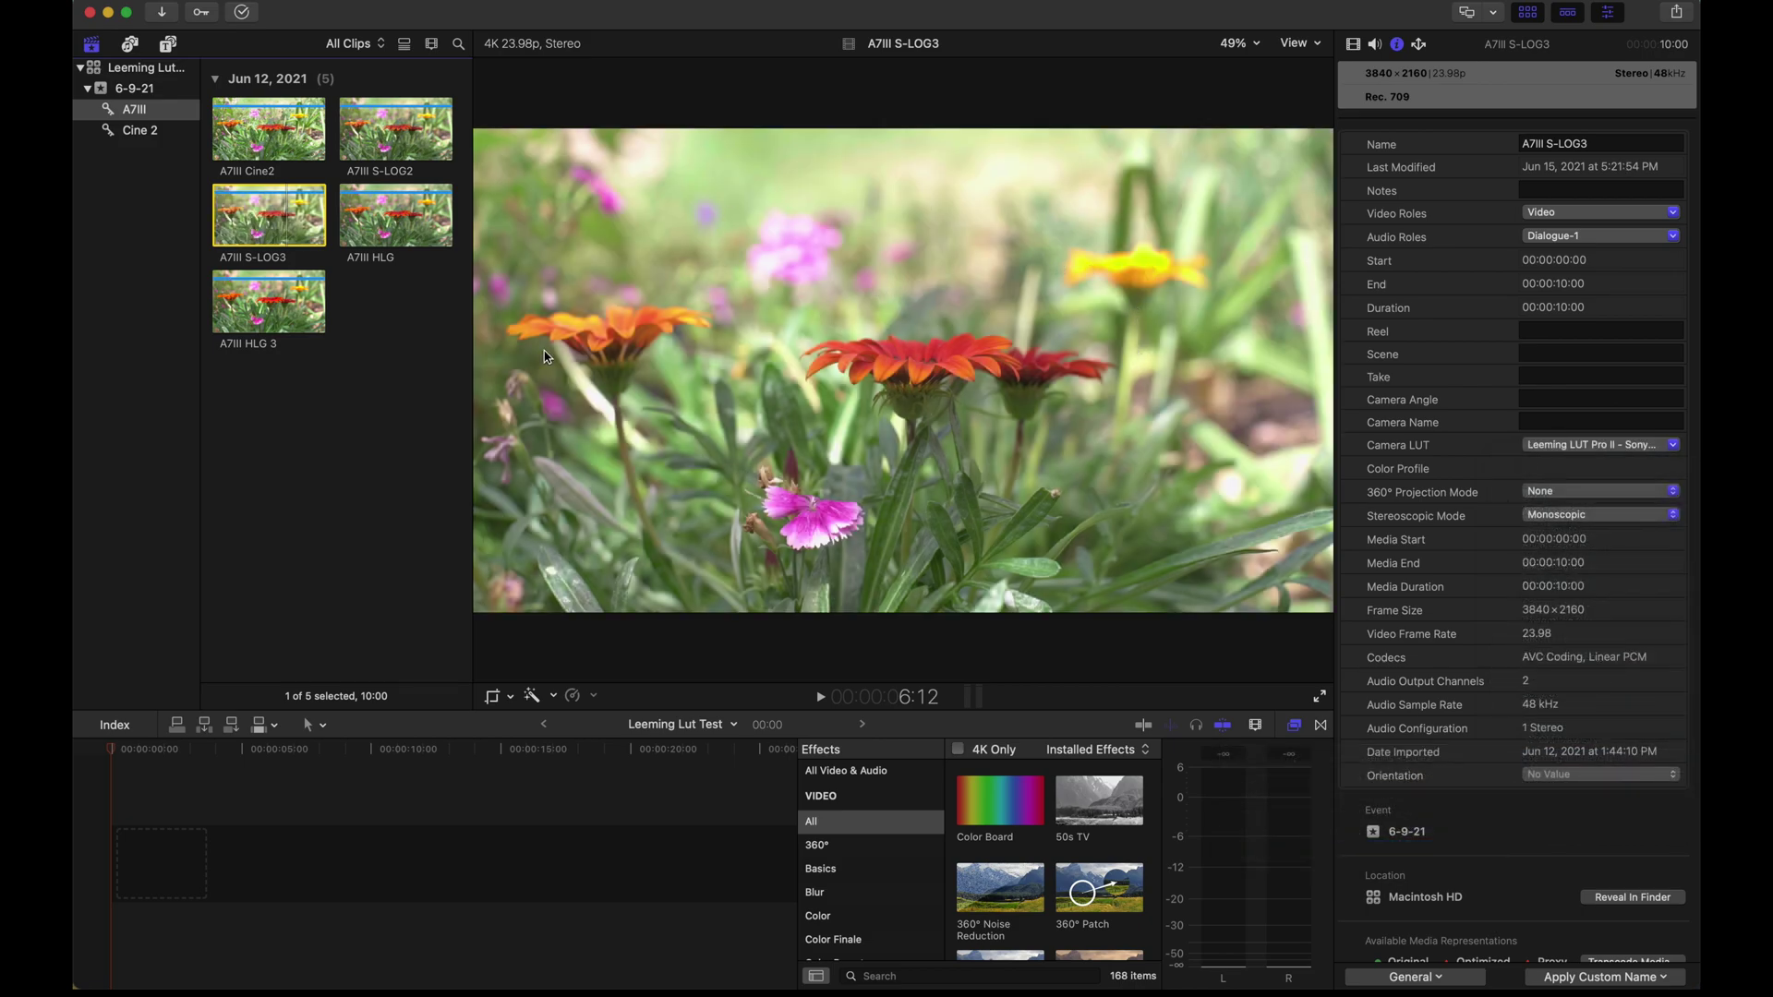
click(323, 377)
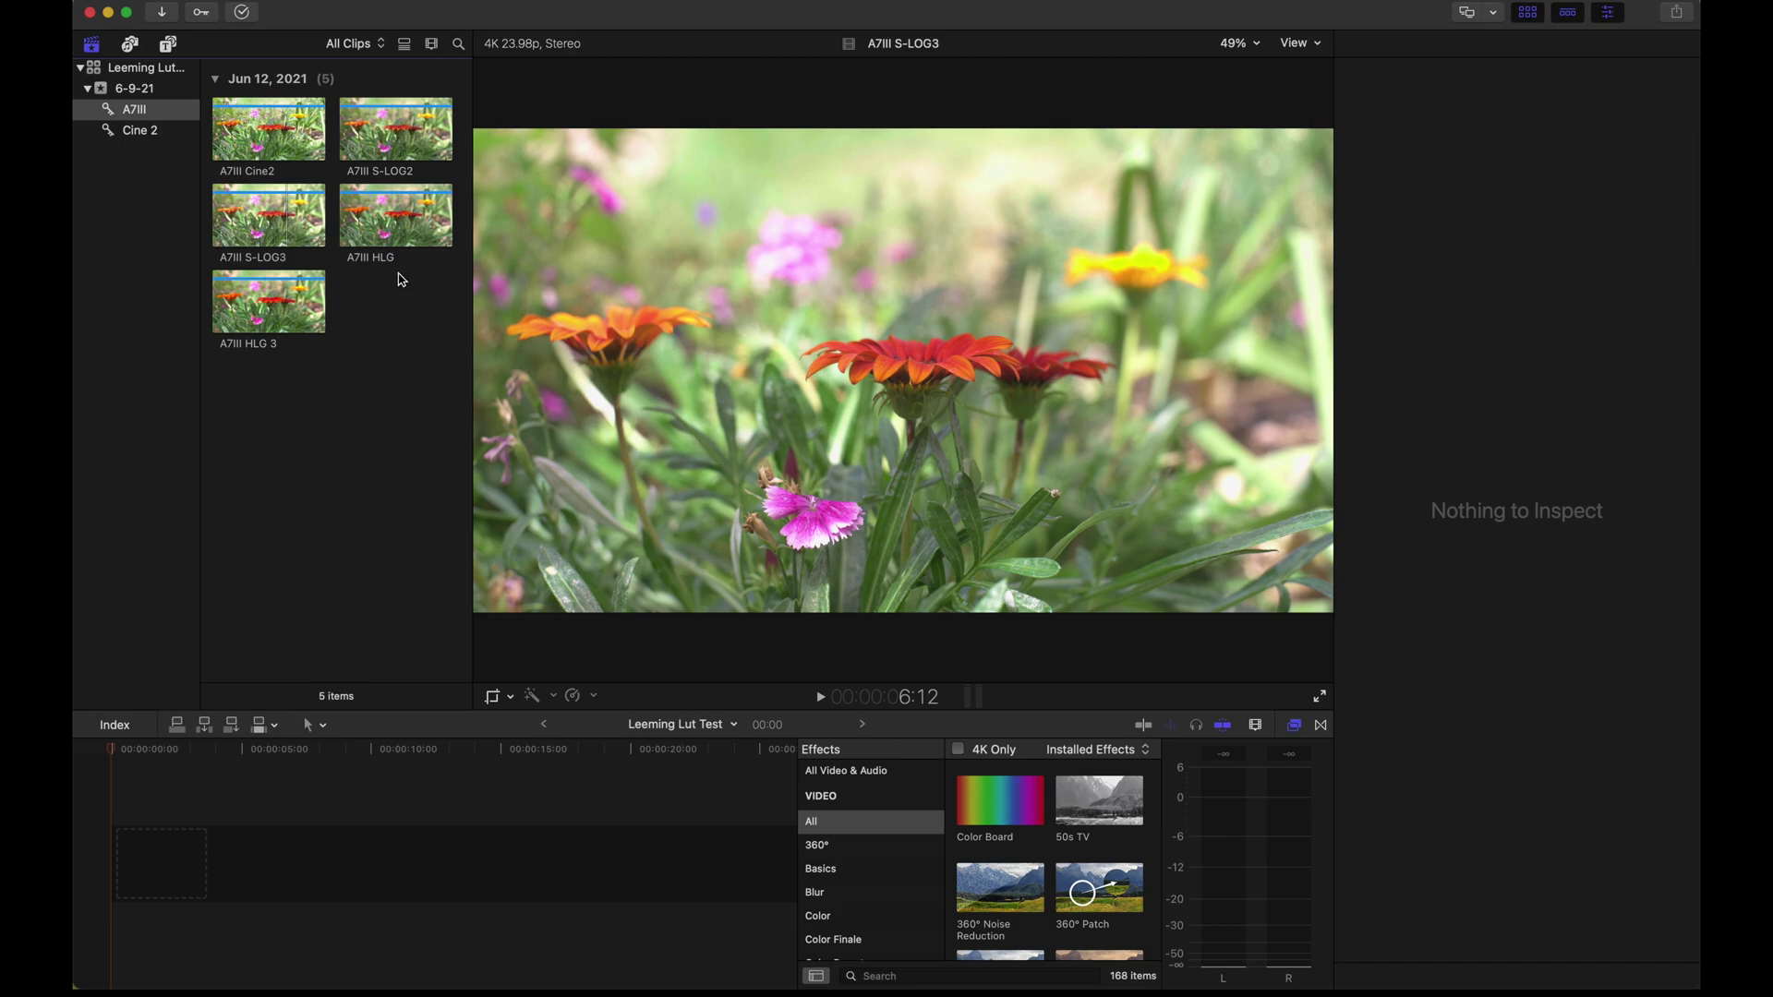
Append A7III HLG to the Leeming Lut Test timeline with the Sony HLG for Rec709 LUT
click(384, 216)
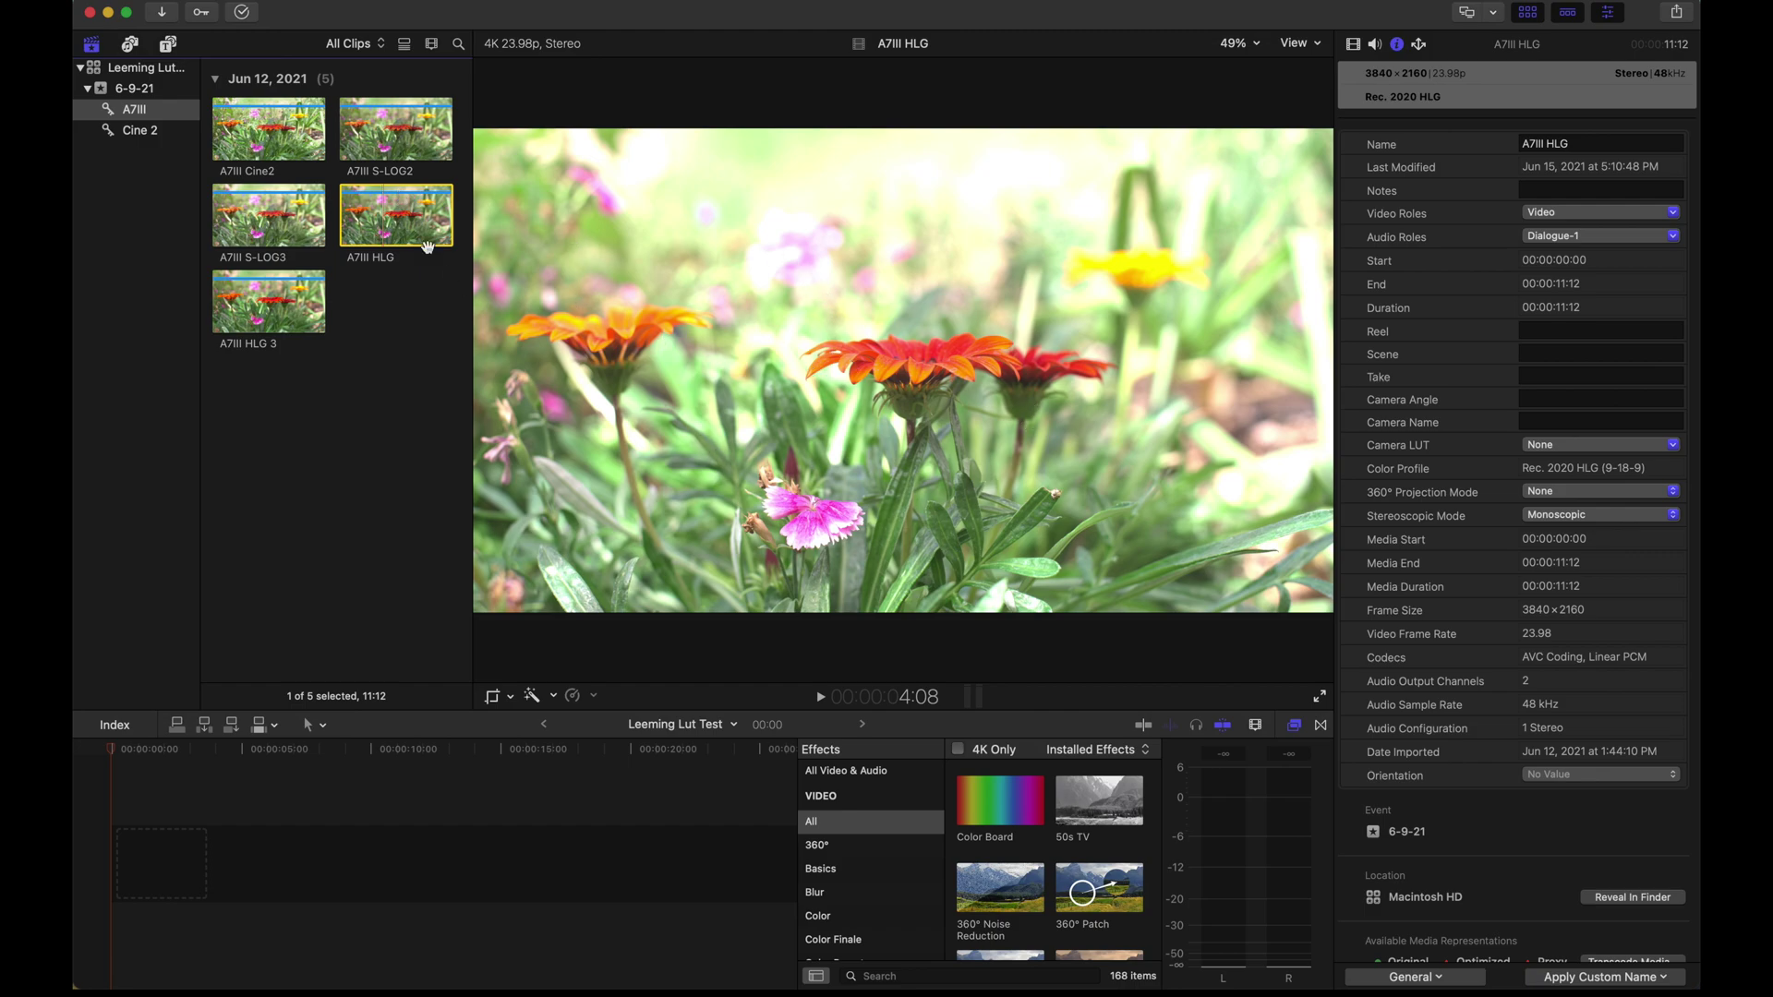
click(236, 729)
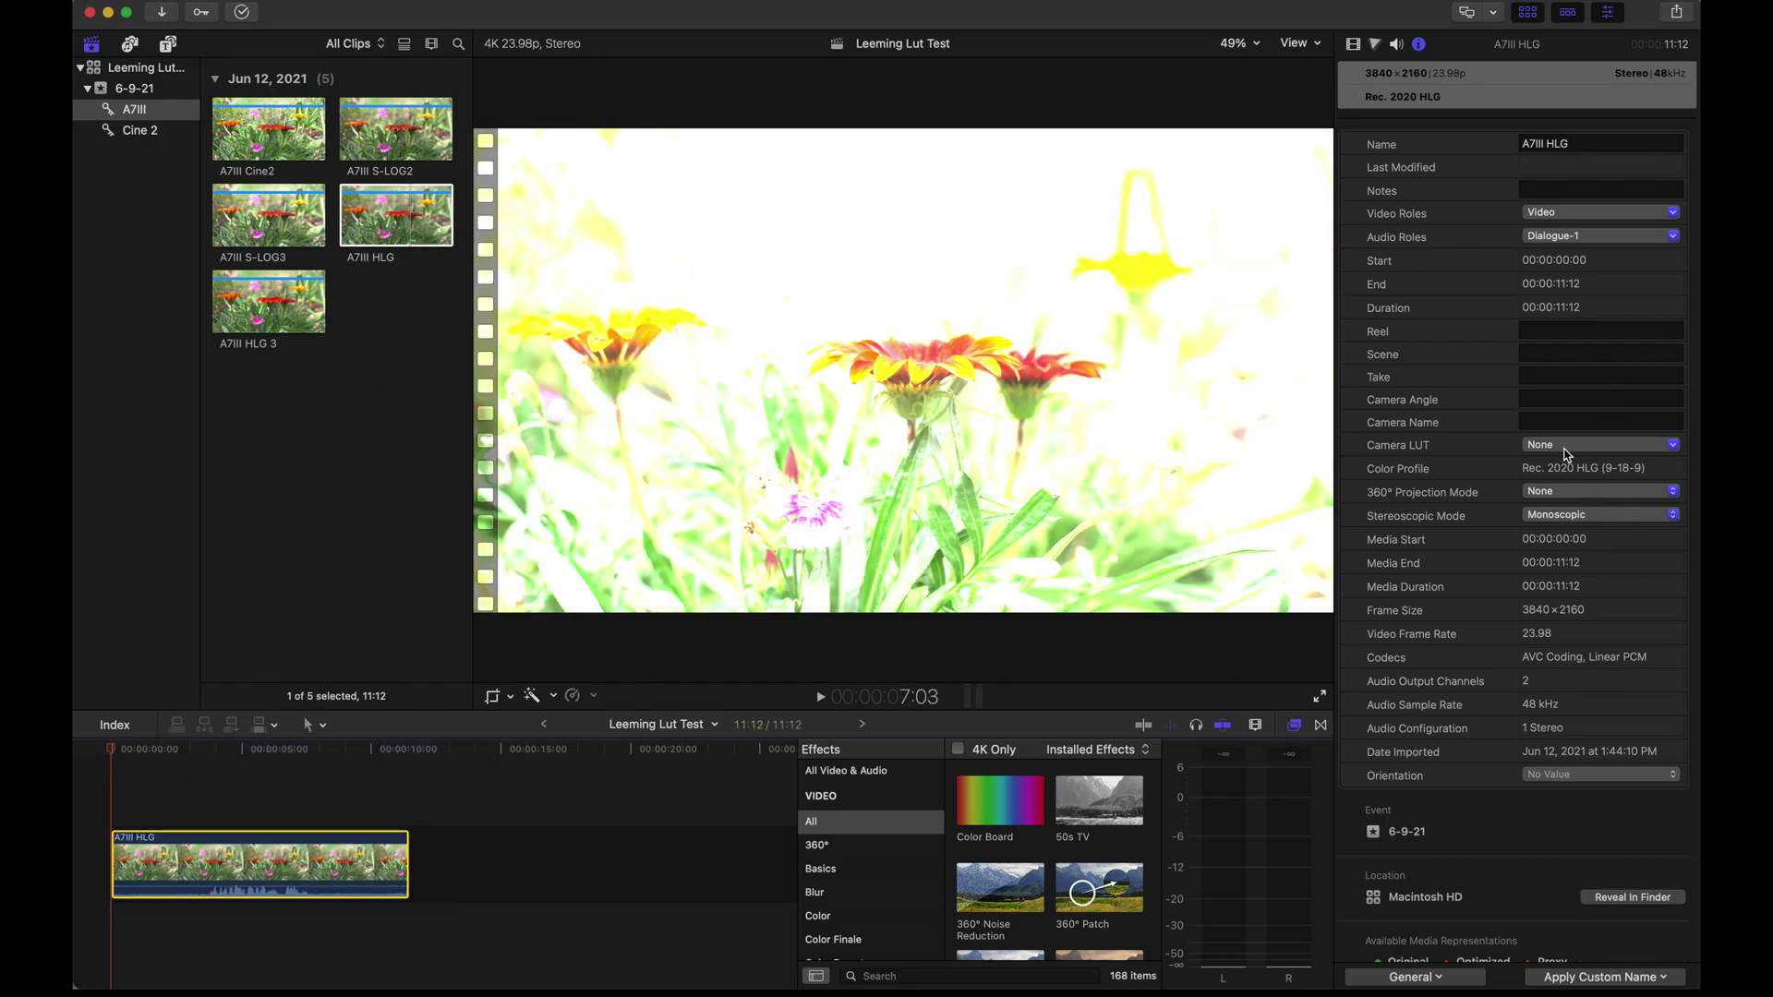
click(1567, 446)
mouse_move(1563, 772)
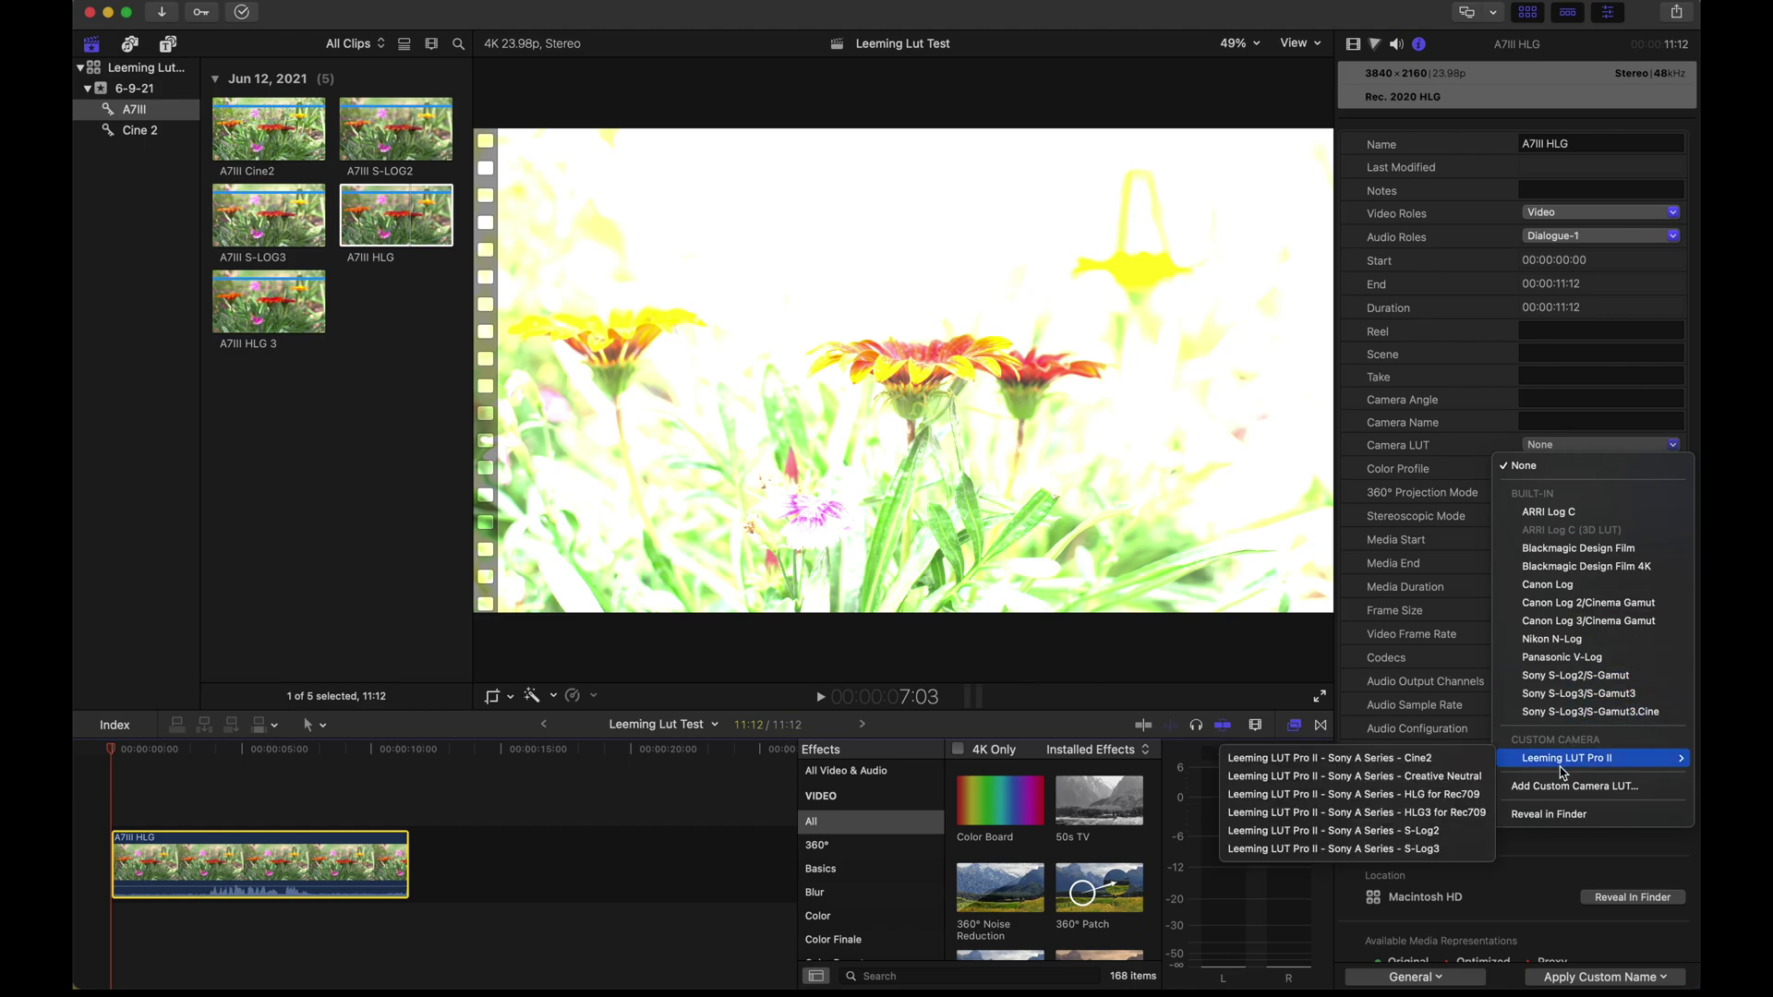
click(1449, 796)
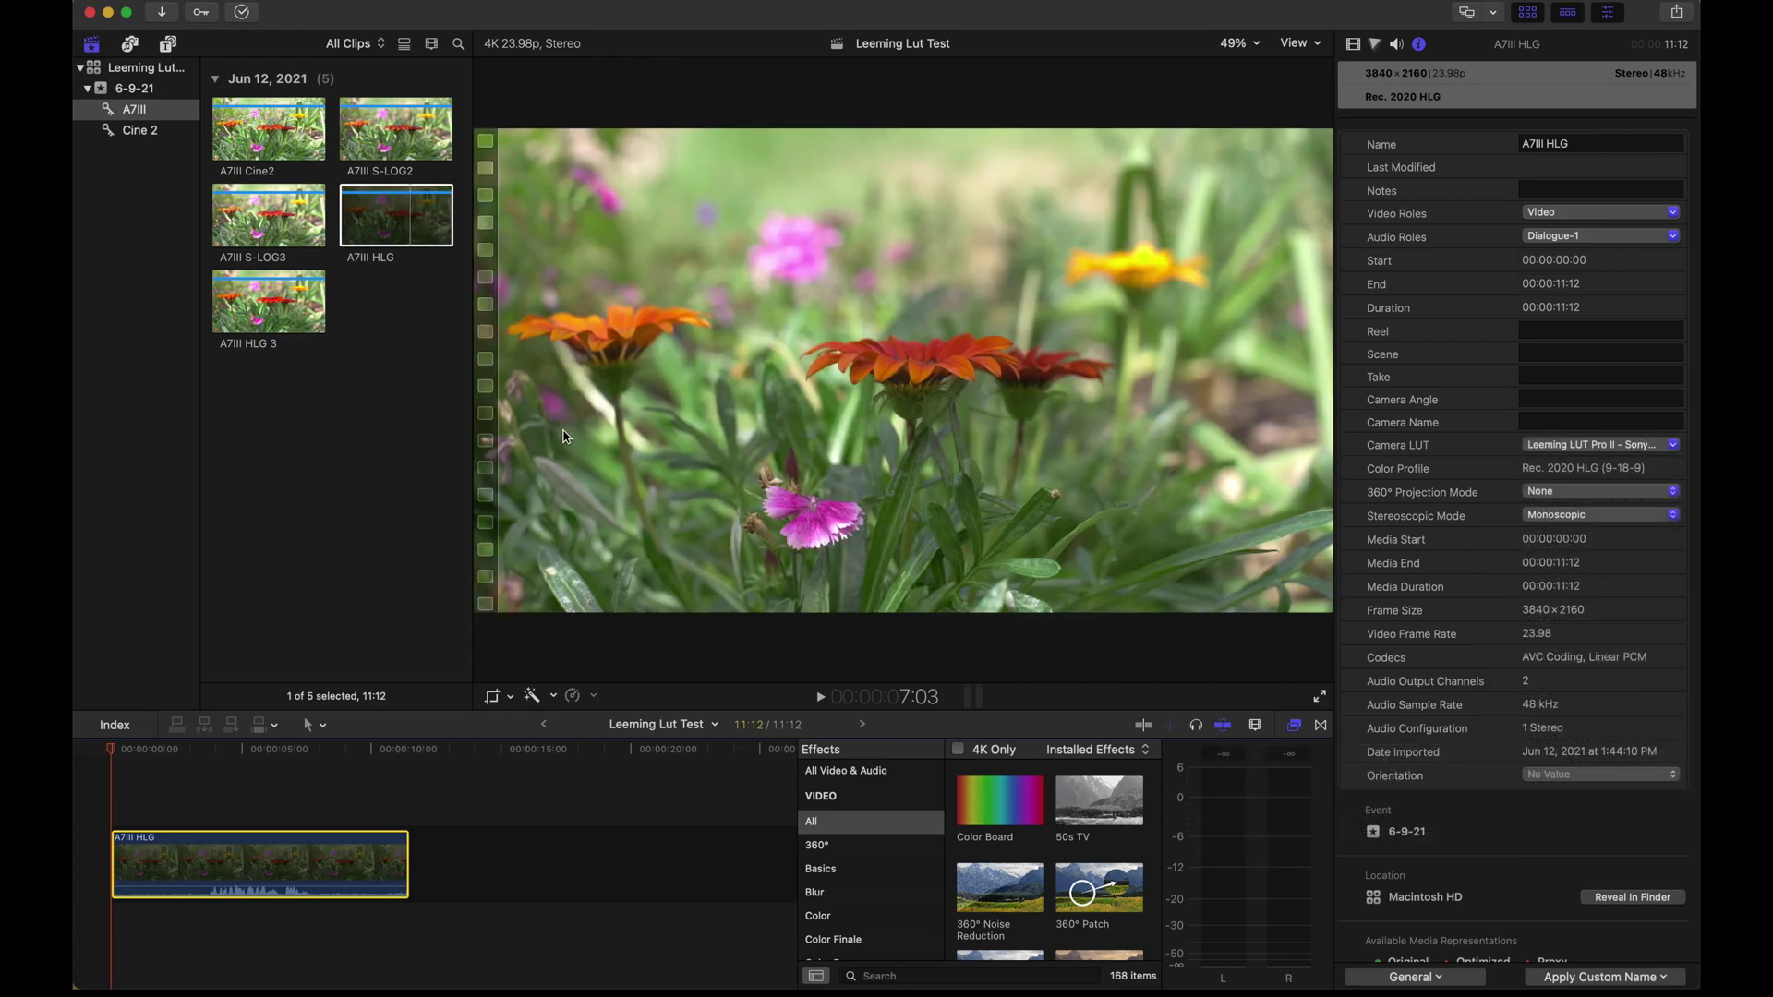
Apply the Leeming Sony A Series S-Log2 camera LUT to the A7III HLG 3 clip
click(236, 383)
click(242, 294)
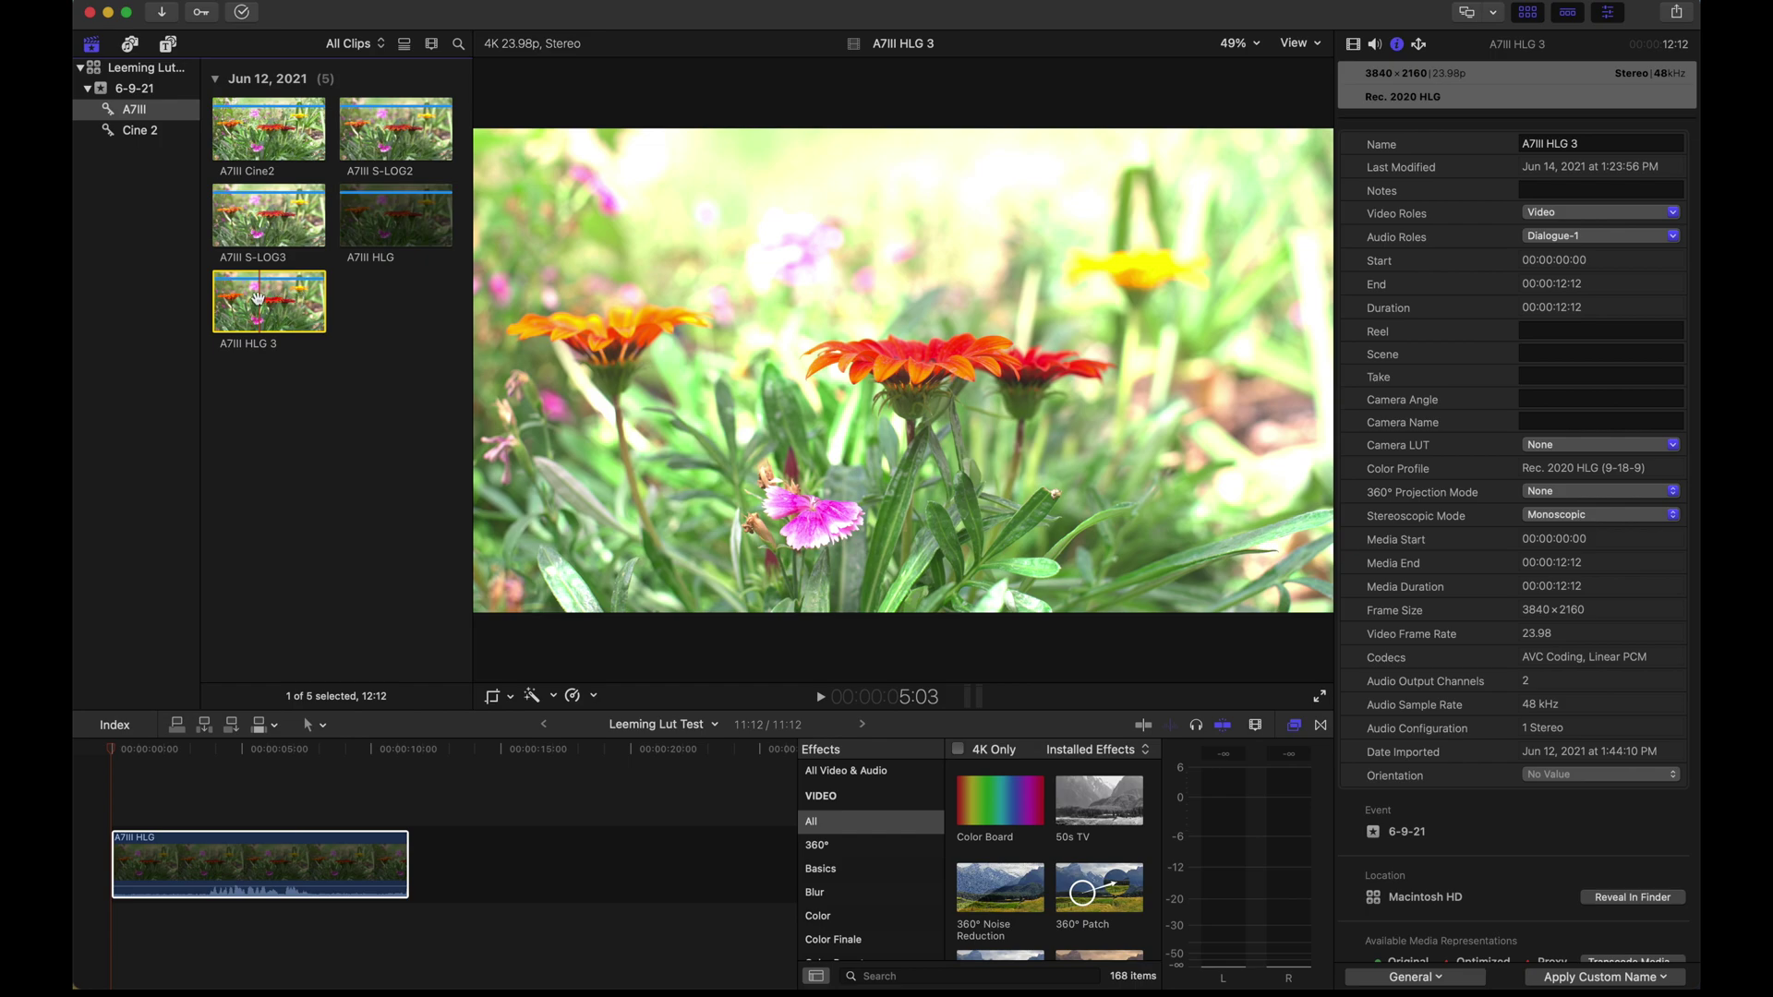
click(1625, 445)
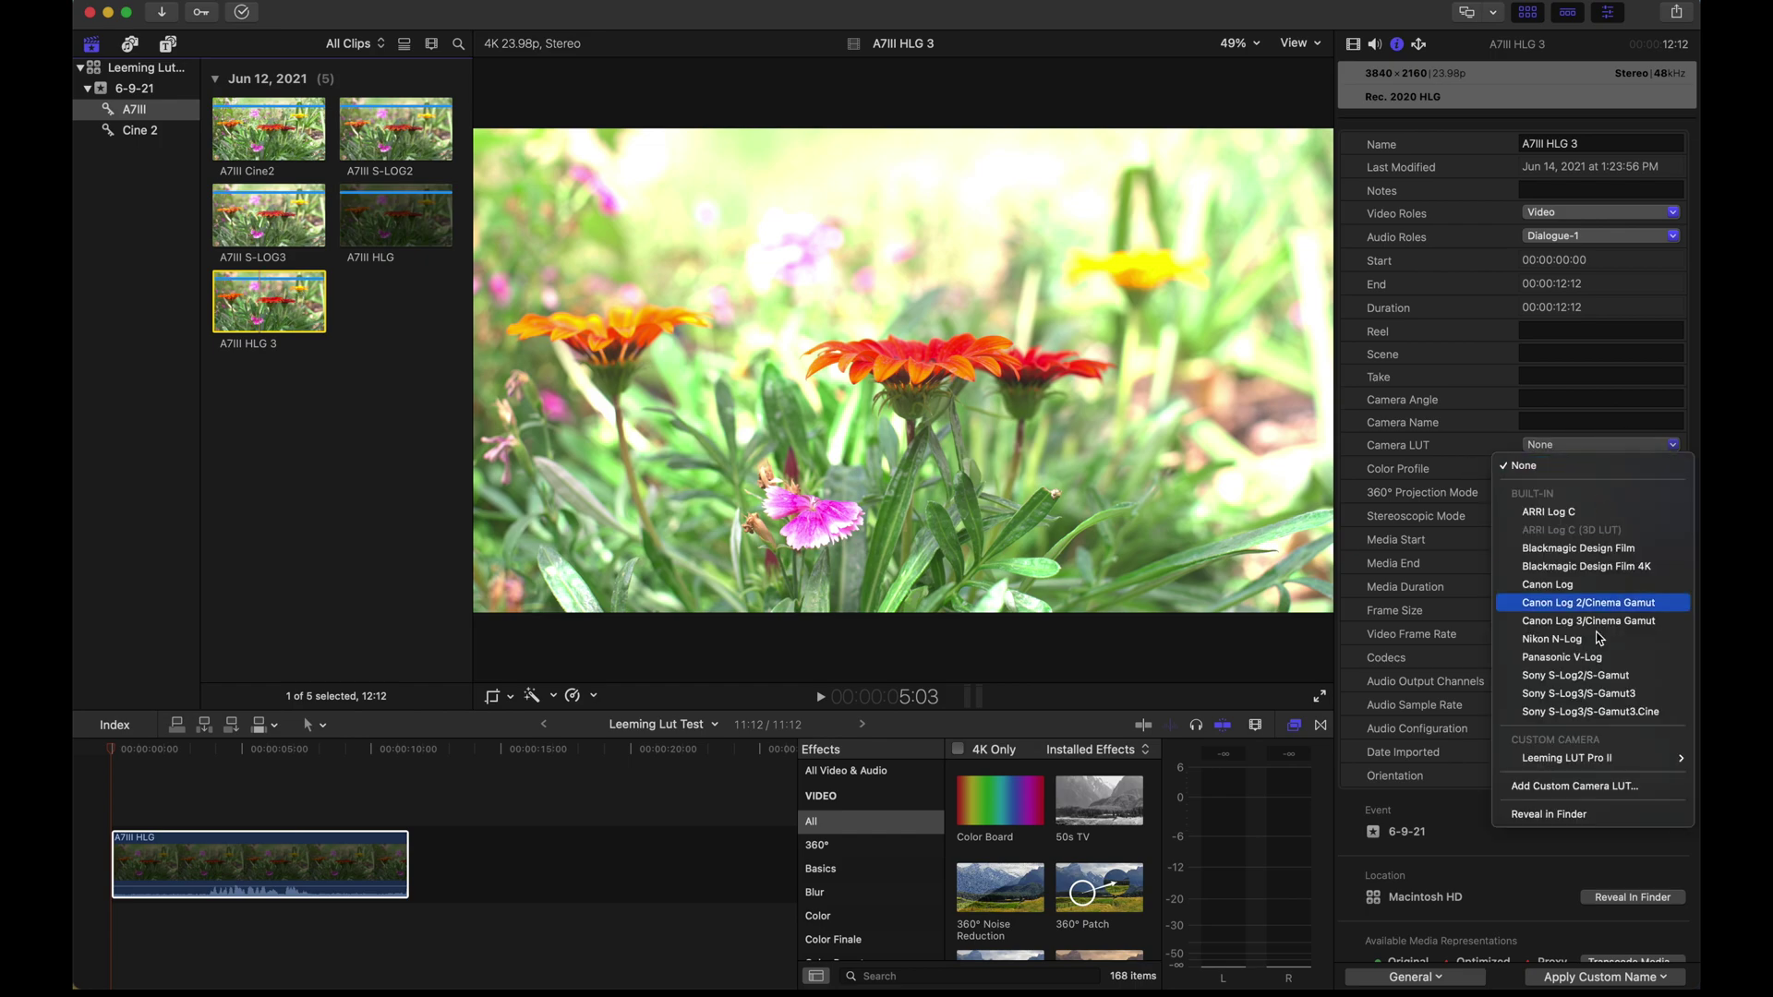
mouse_move(1594, 758)
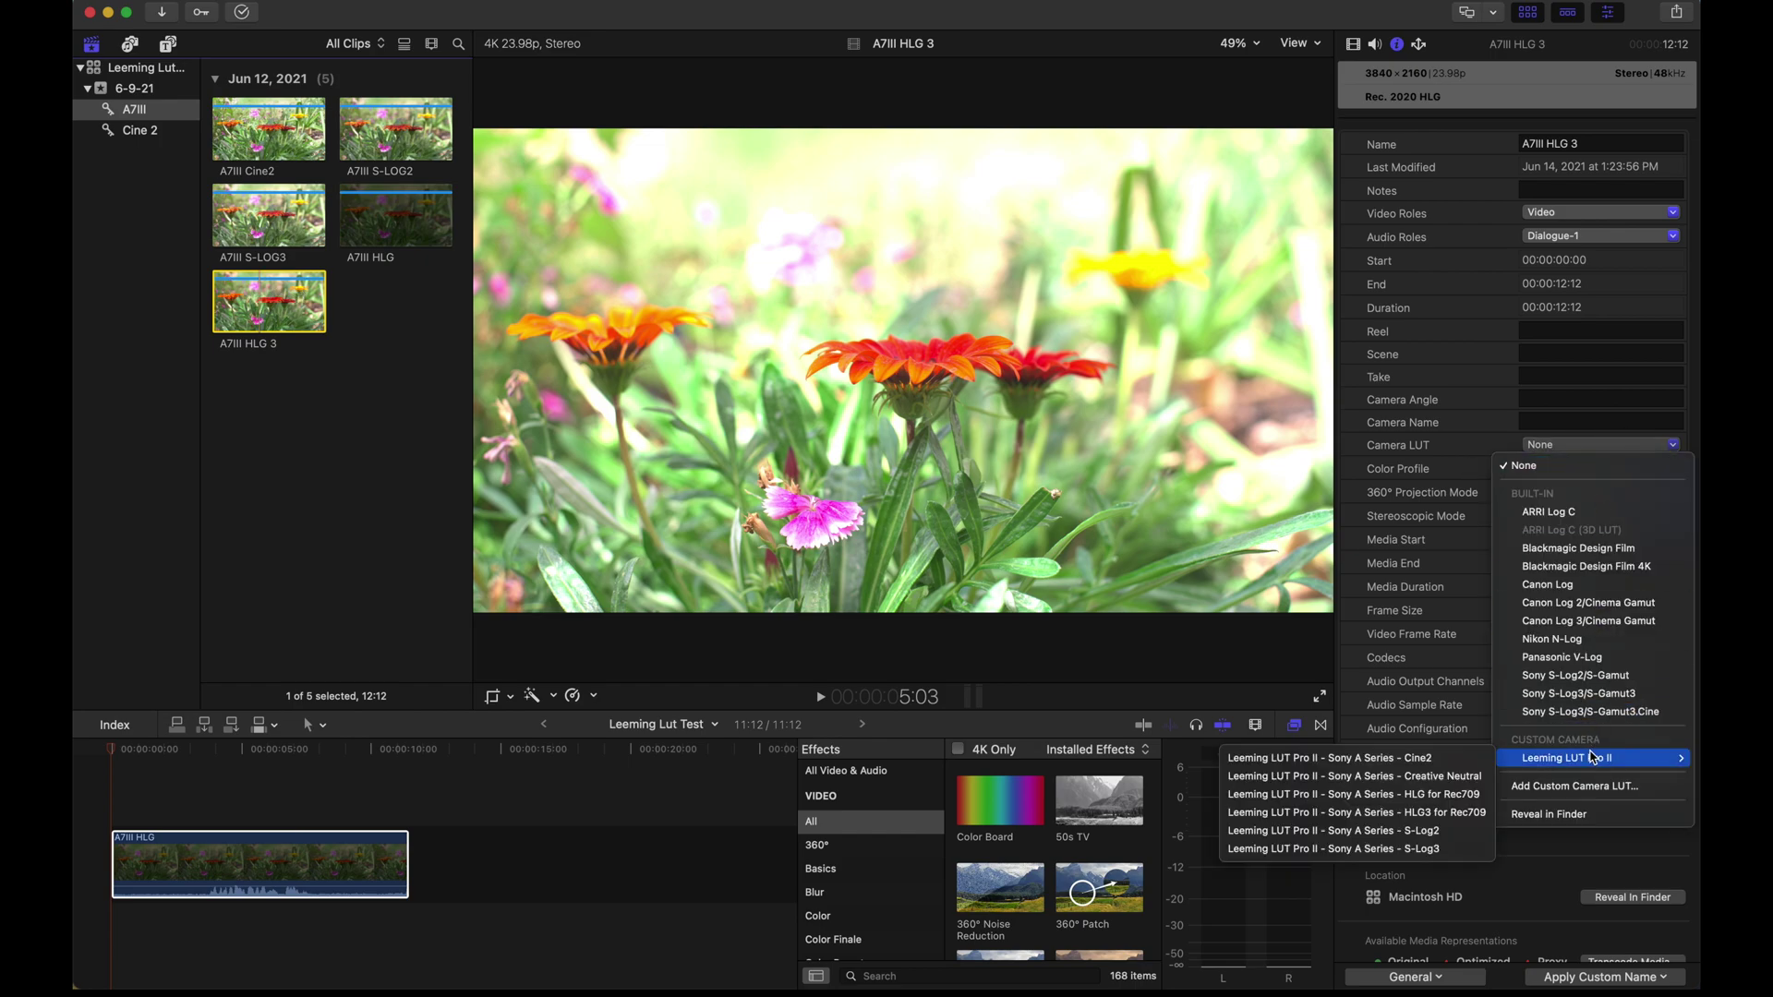
click(1452, 828)
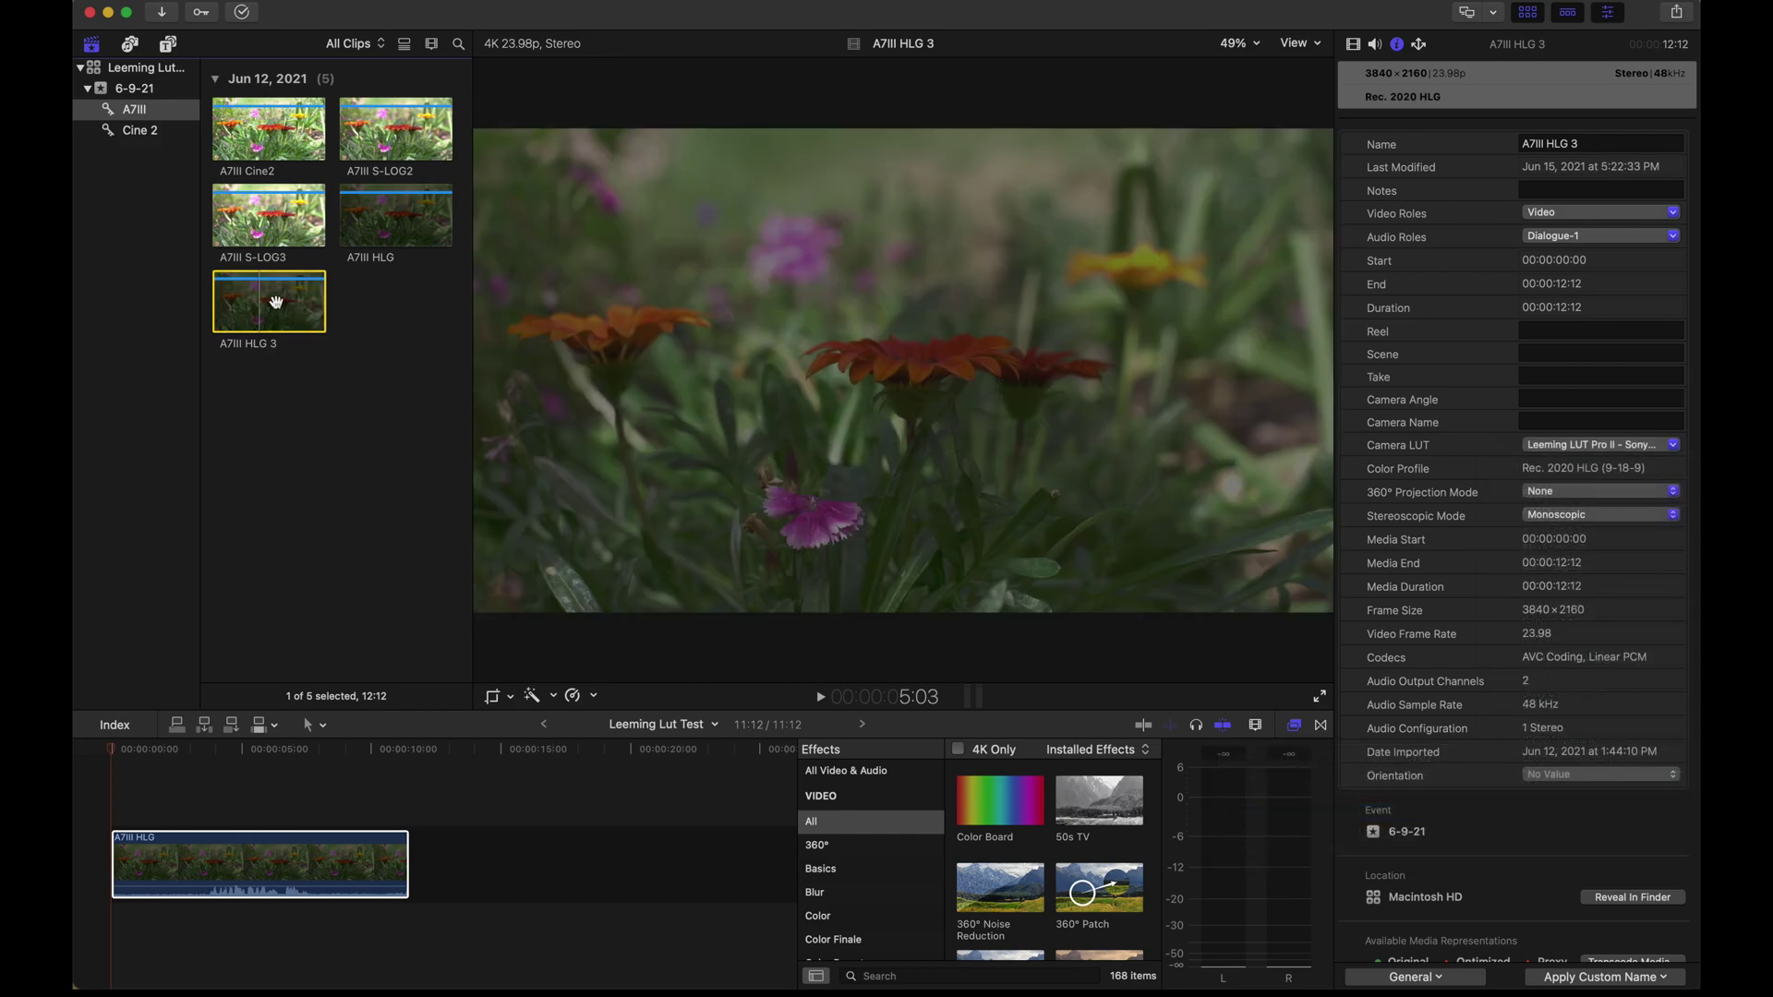
Place A7III HLG 3 after A7III HLG in the timeline and preview it
drag(276, 303, 436, 847)
click(539, 762)
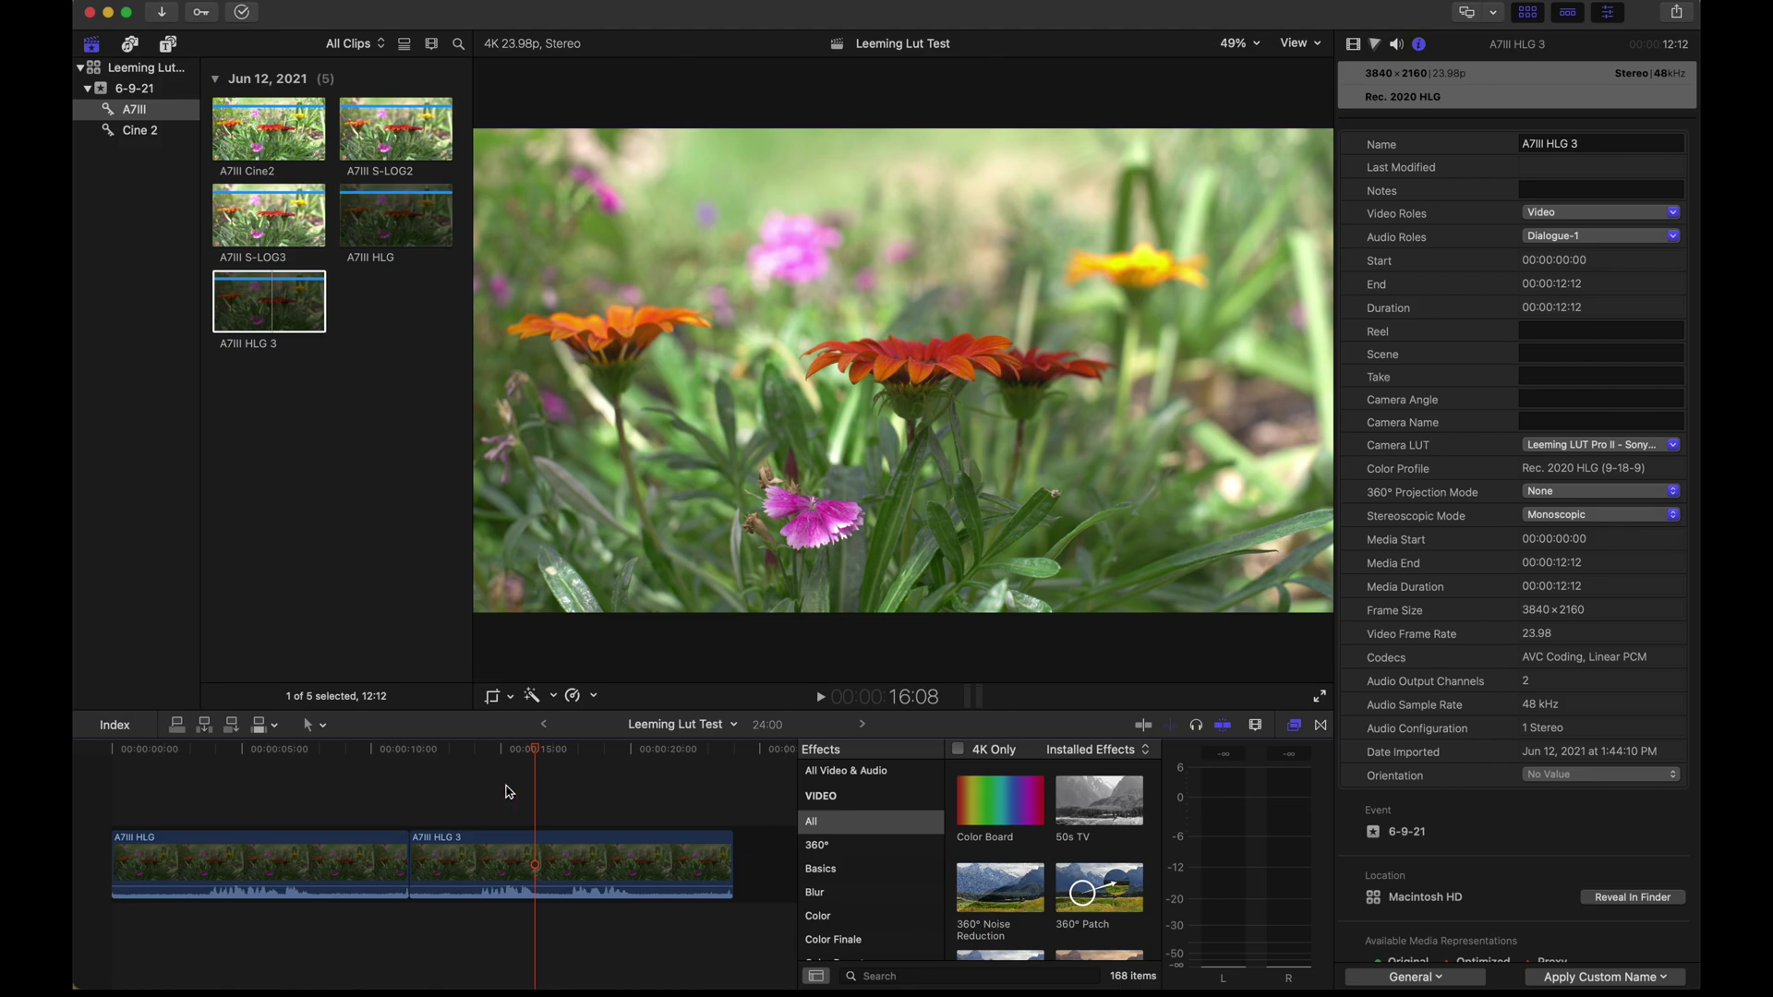
click(536, 749)
click(285, 305)
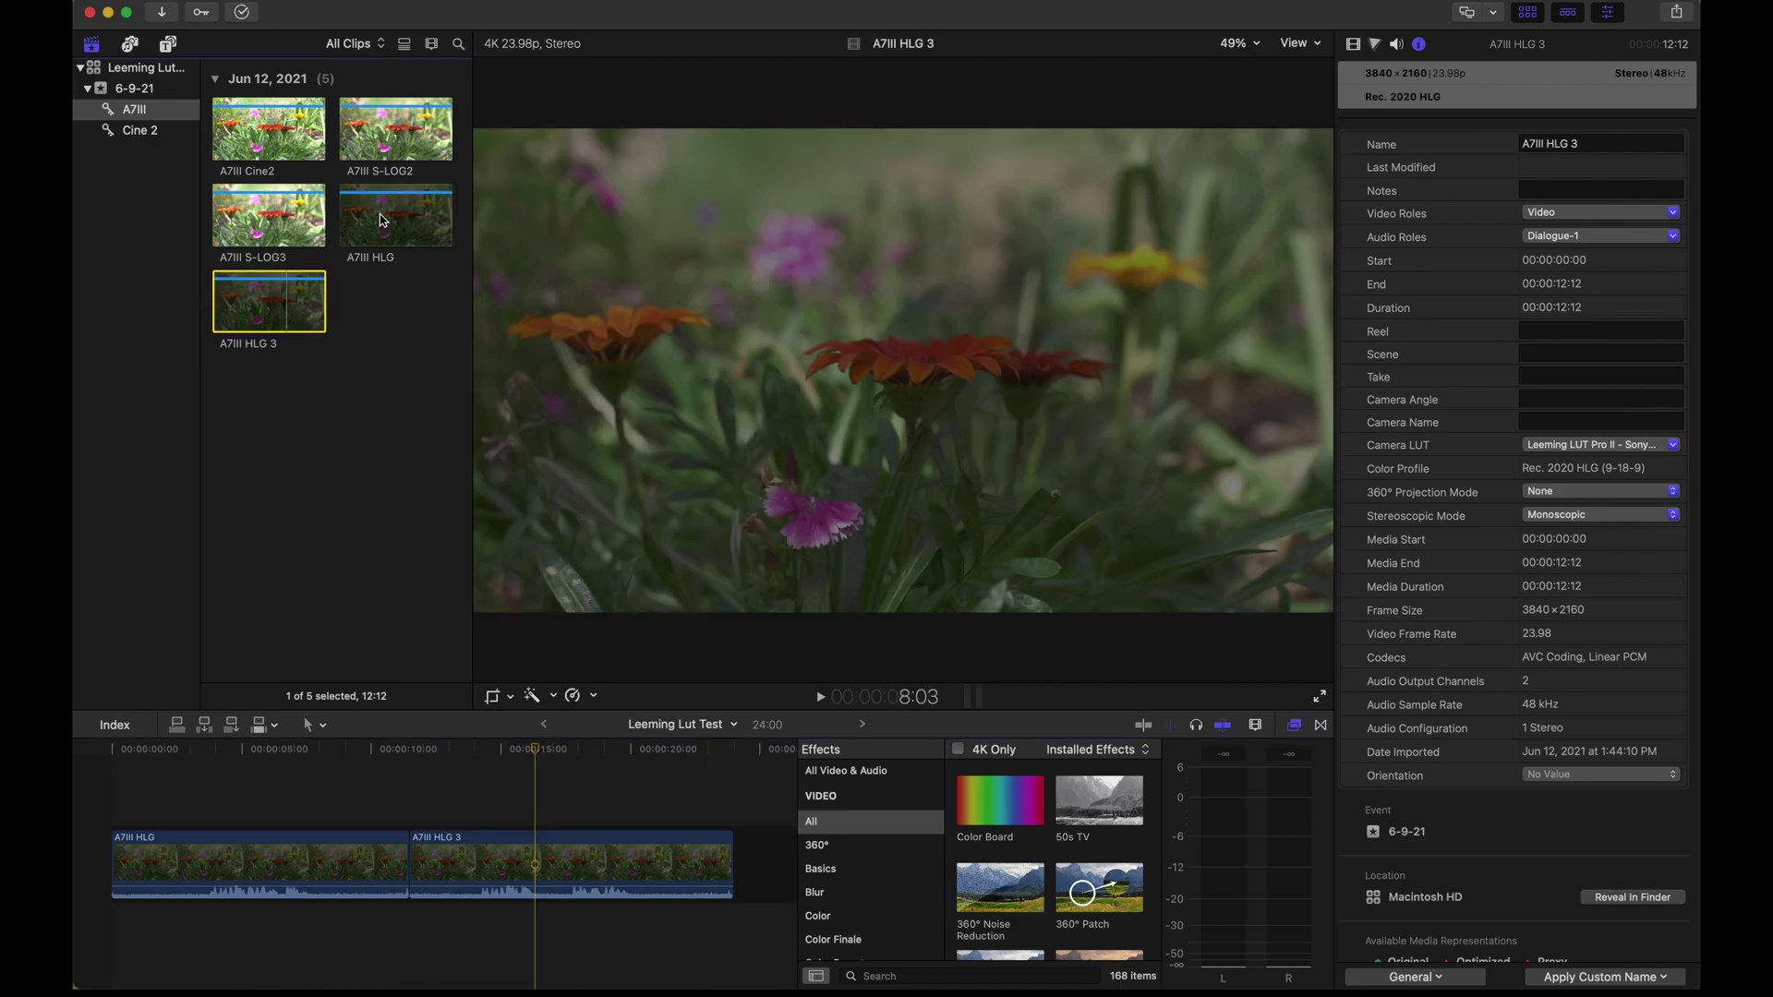
click(381, 226)
click(274, 338)
click(559, 754)
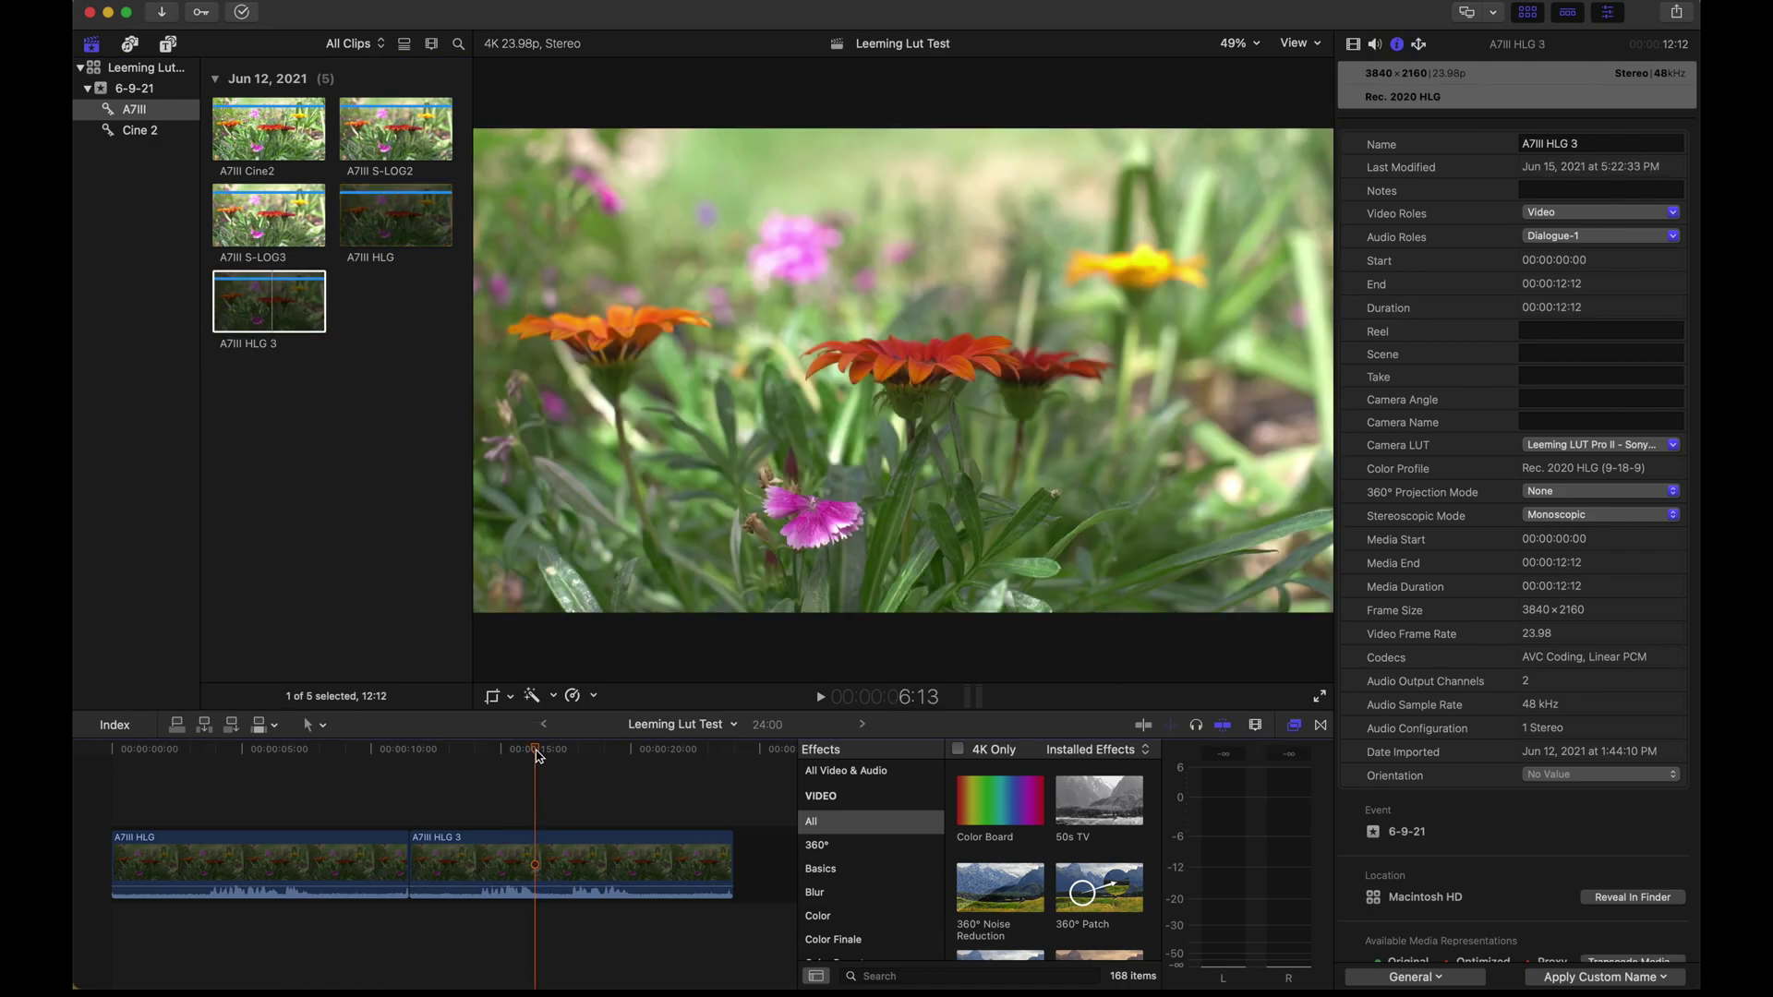
click(578, 751)
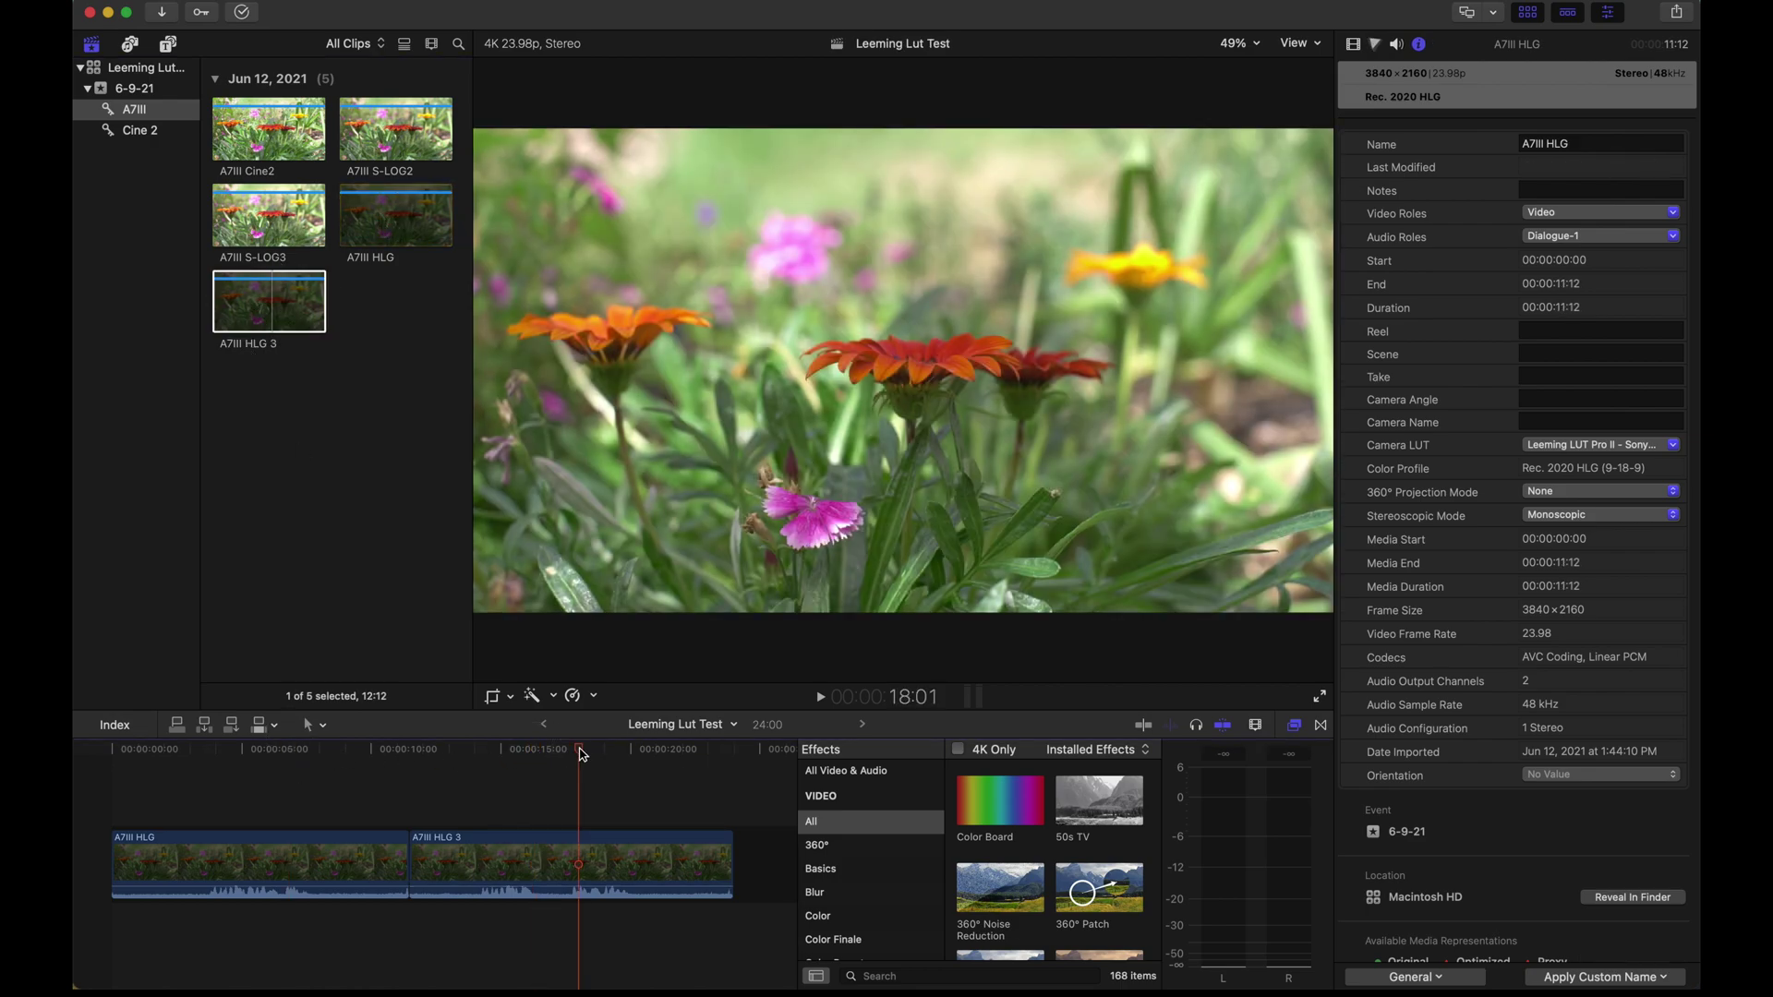